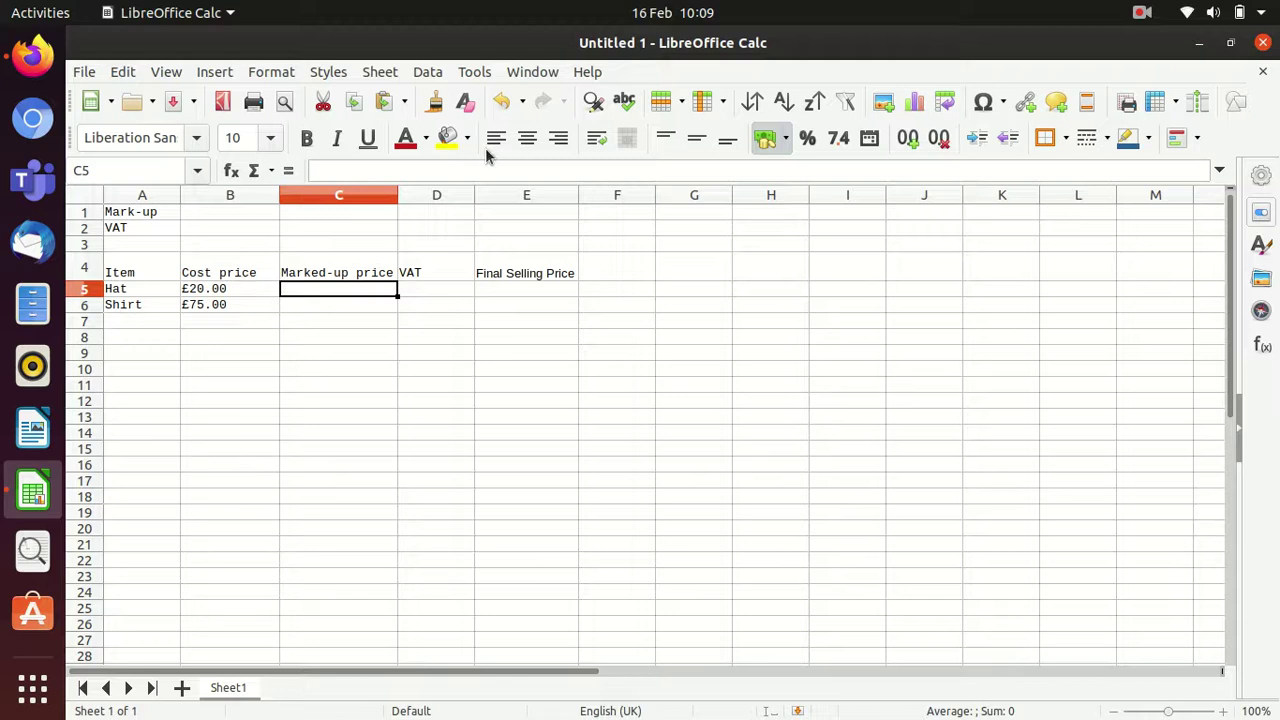
# Enter a 20% mark-up rate in B1 and a 15% VAT rate in B2
pyautogui.click(214, 215)
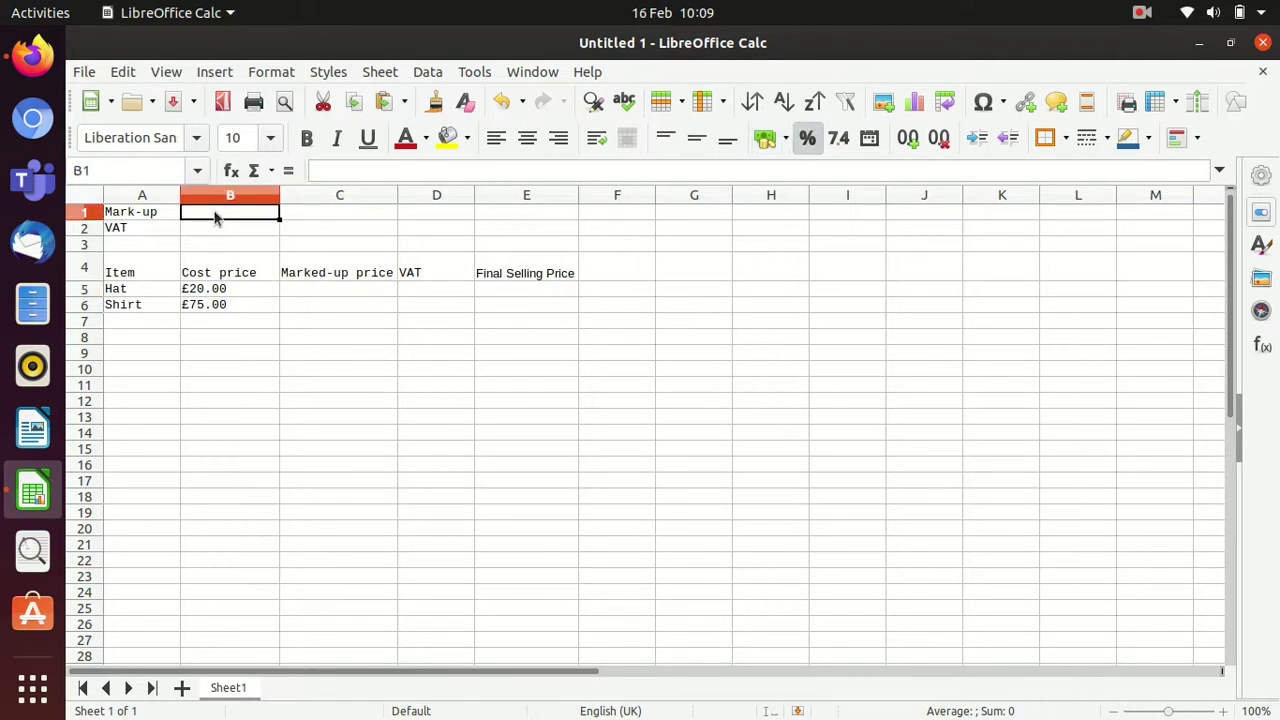
pyautogui.write('20%')
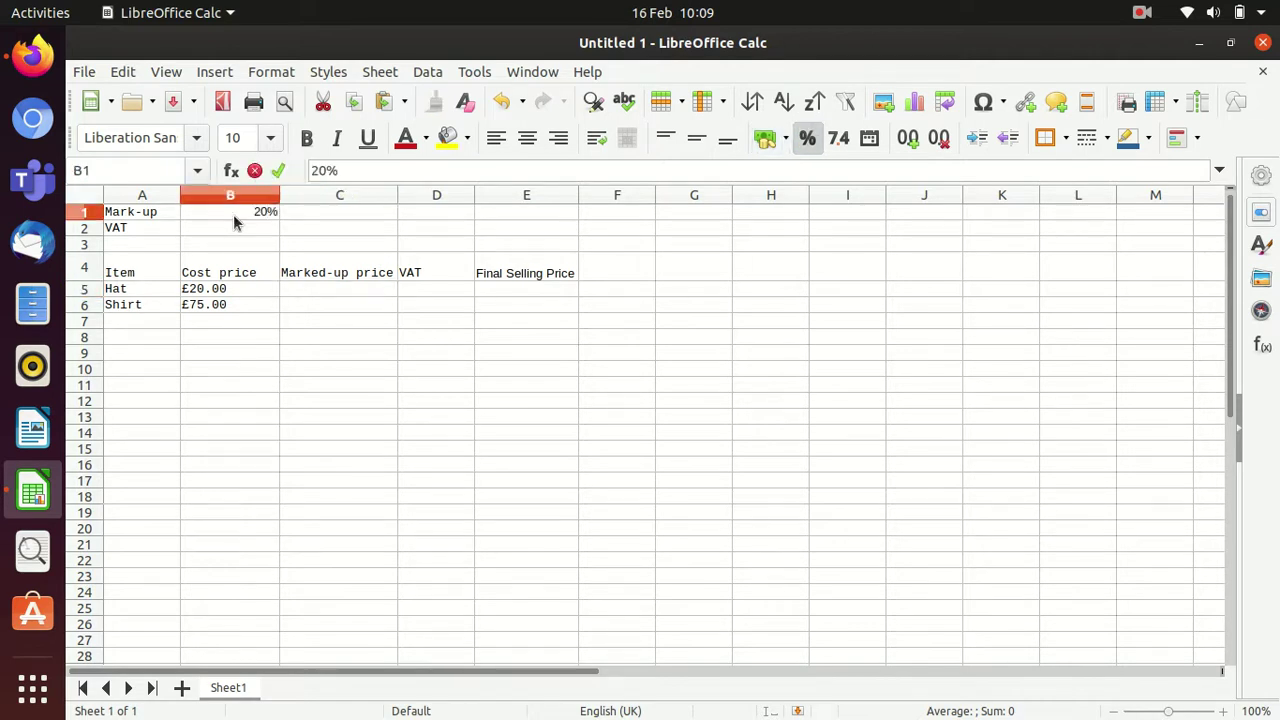
pyautogui.write('%')
pyautogui.press('BackSpace')
pyautogui.press('Return')
pyautogui.write('15%')
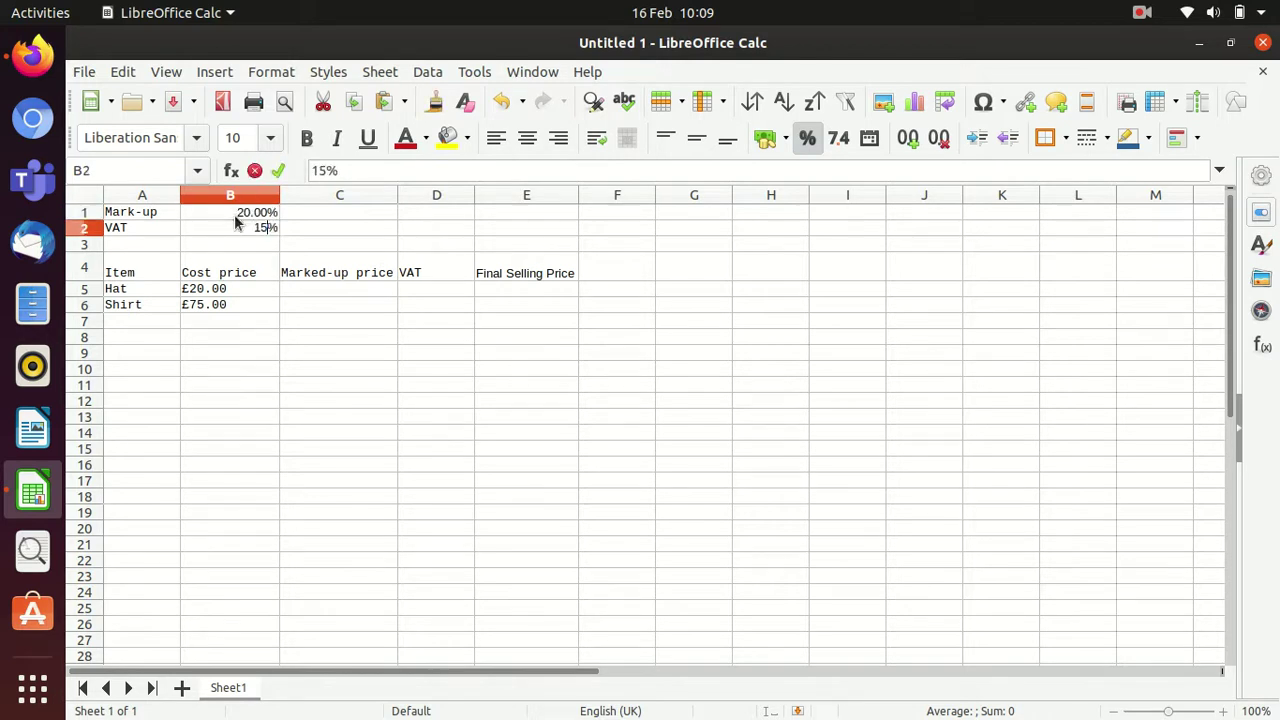
pyautogui.write('%')
pyautogui.press('BackSpace')
pyautogui.click(262, 262)
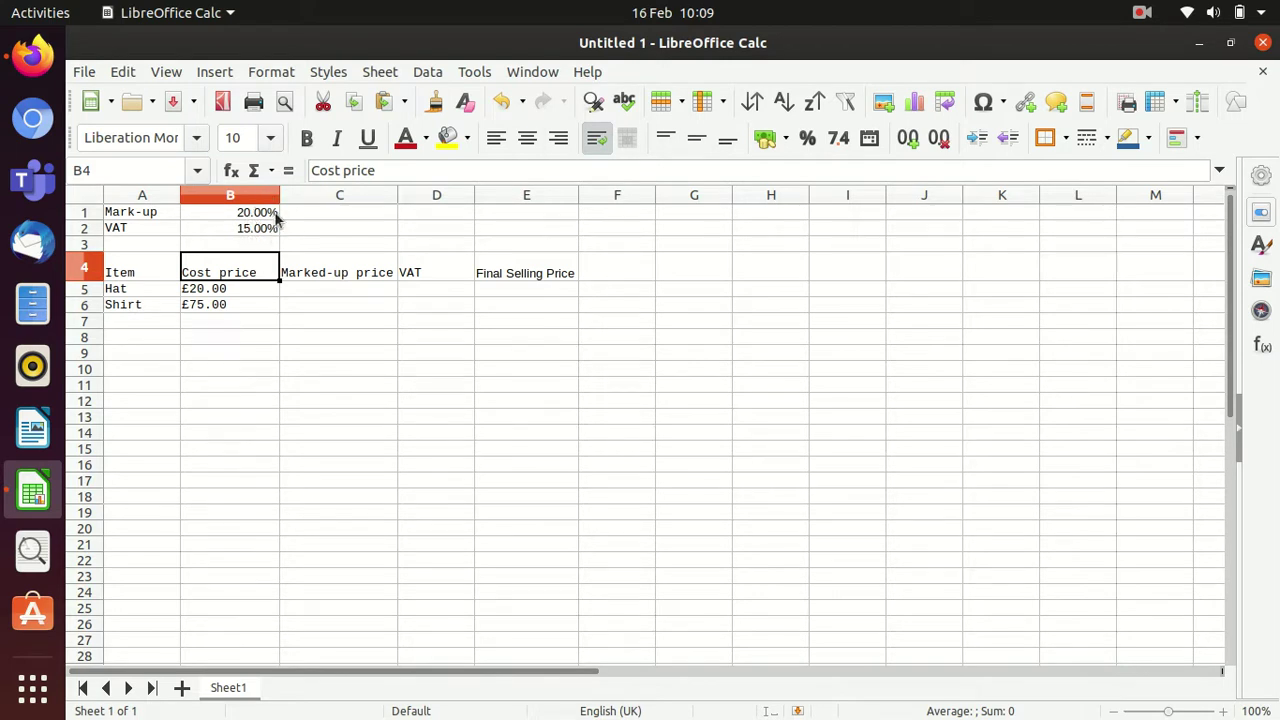
# Enter =sum(B5+(B5*B1)) in C5 to give the hat's £24.00 marked-up price
pyautogui.click(311, 290)
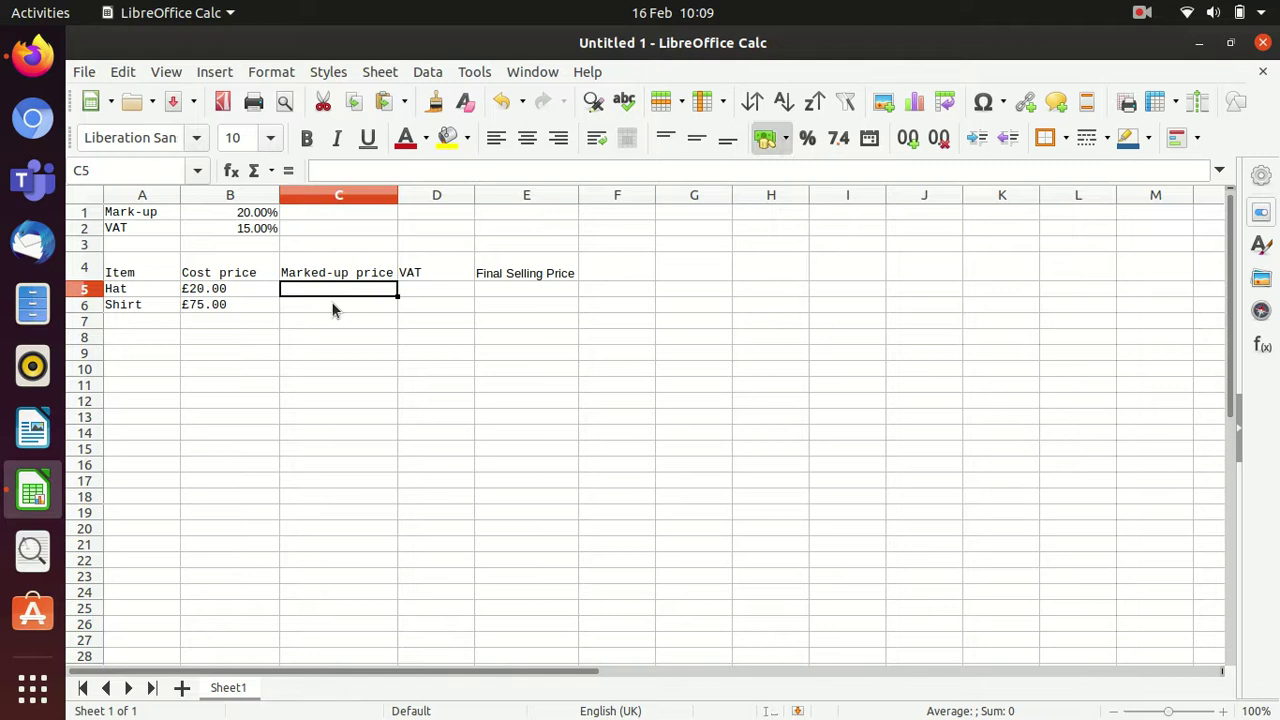
pyautogui.write('=sum')
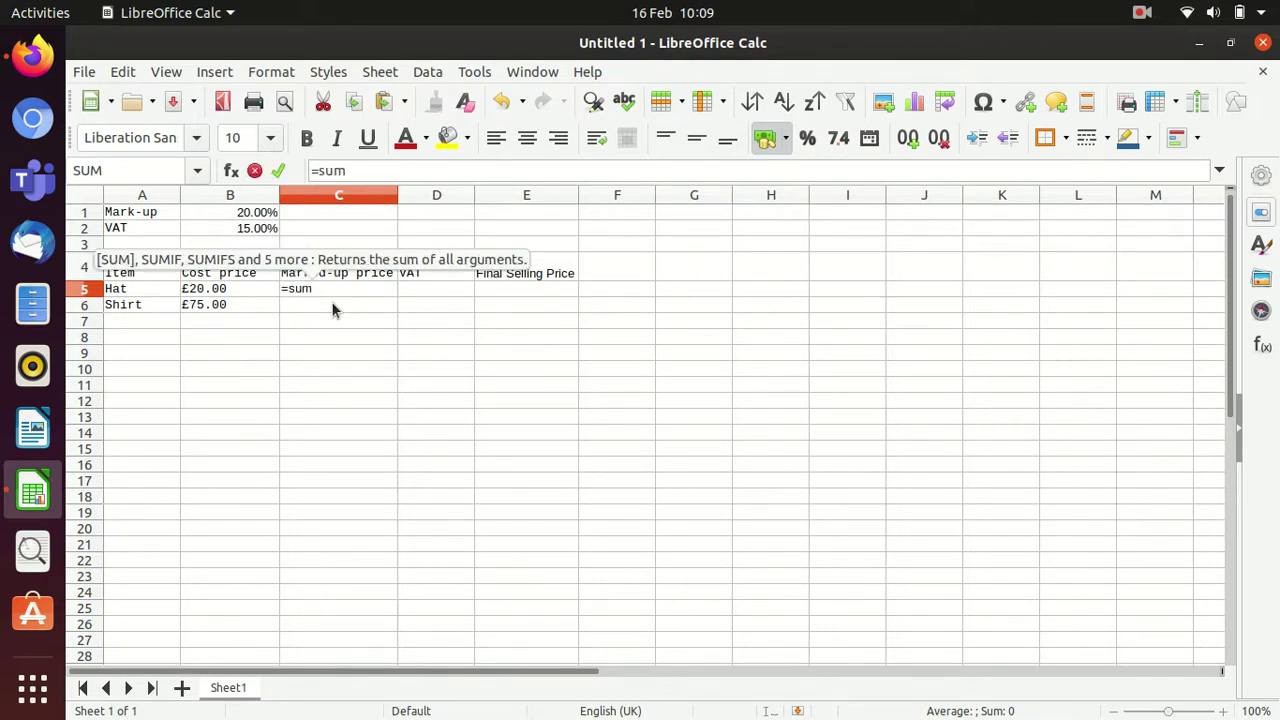
pyautogui.write('(')
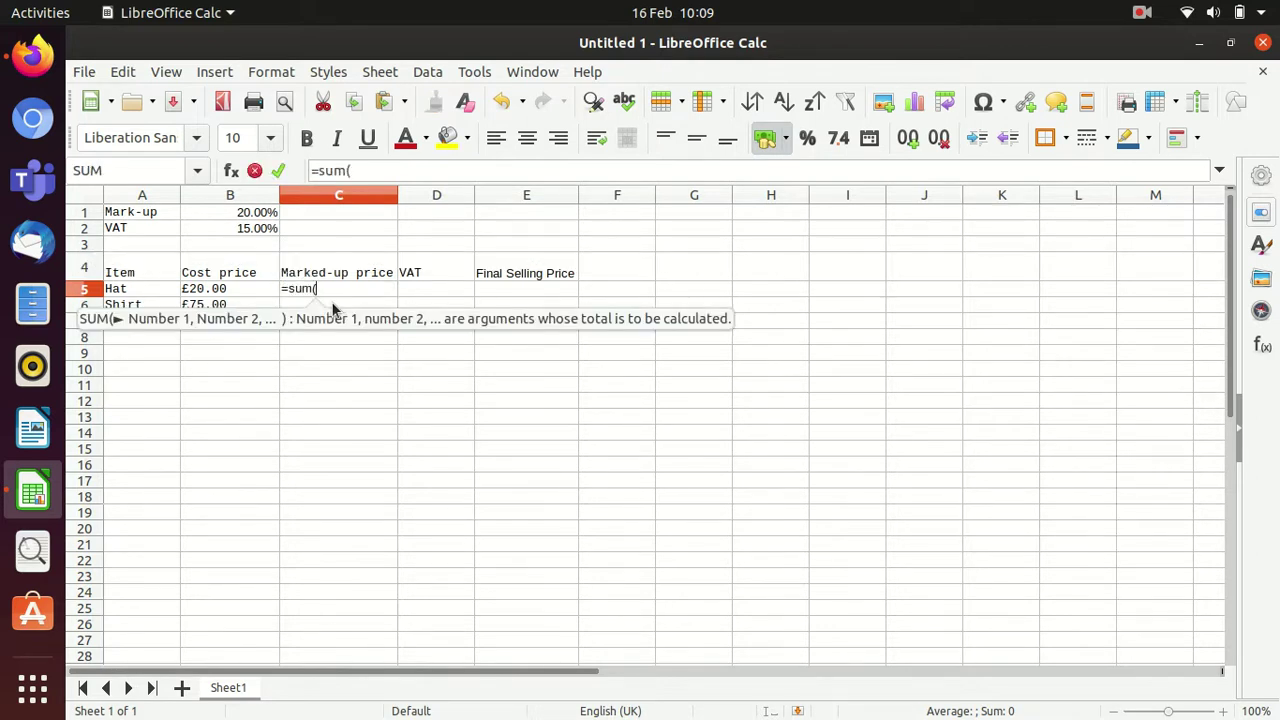
pyautogui.click(253, 288)
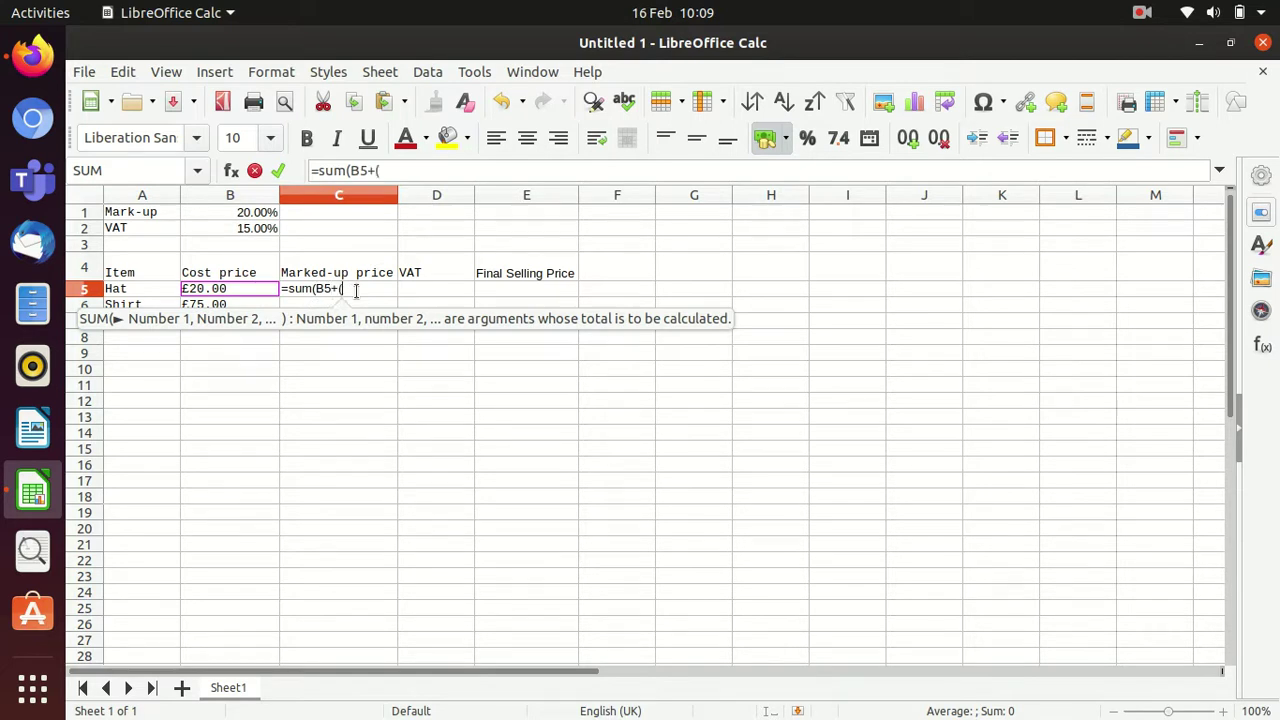
pyautogui.click(238, 289)
pyautogui.click(420, 171)
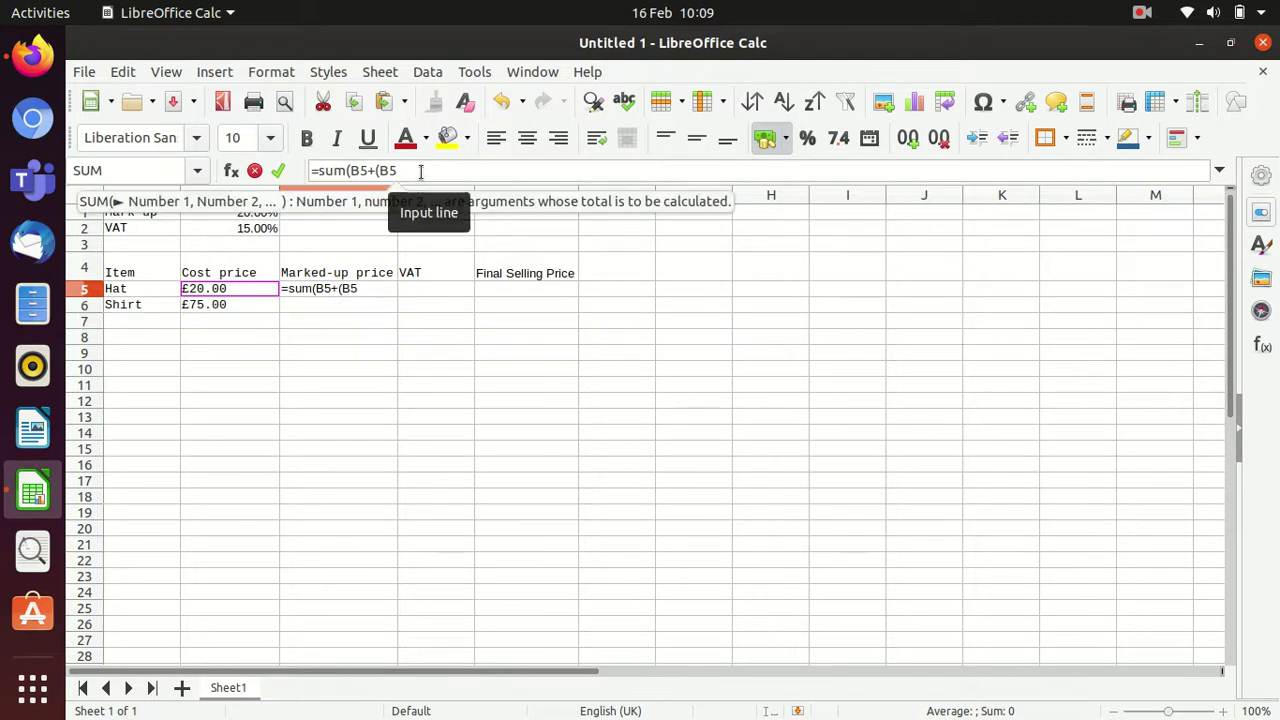
pyautogui.write('*')
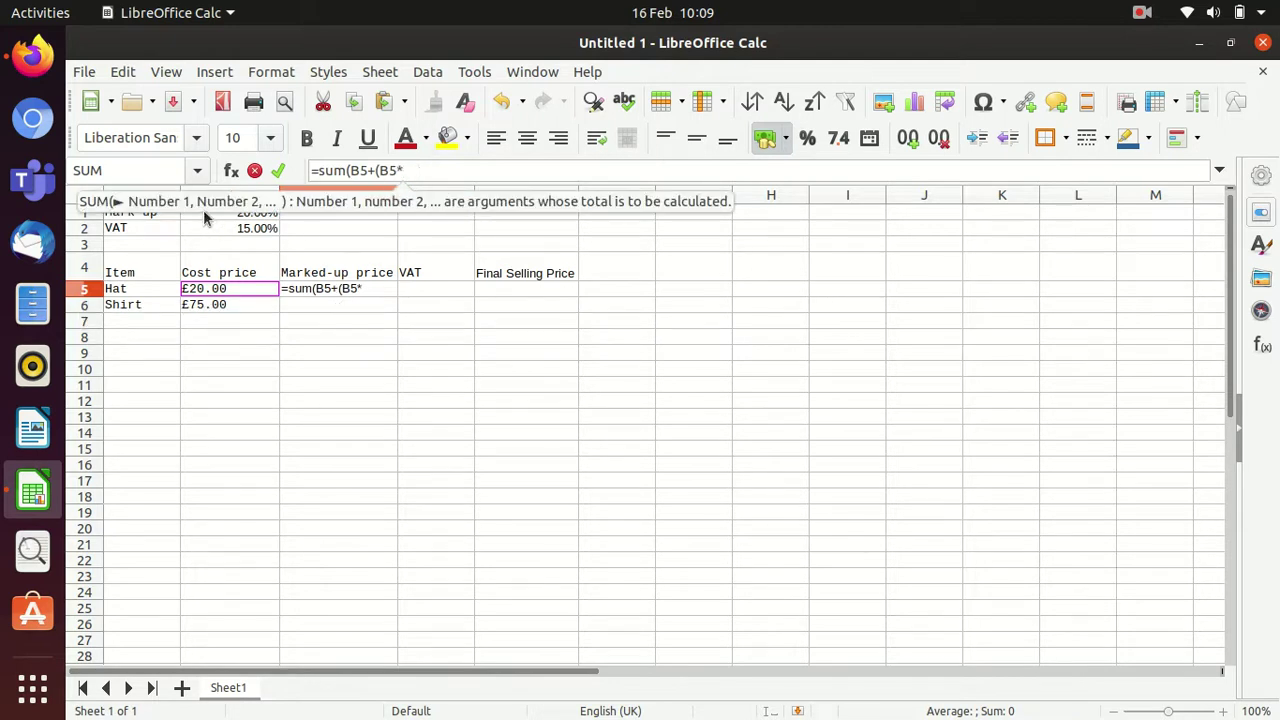
pyautogui.click(213, 214)
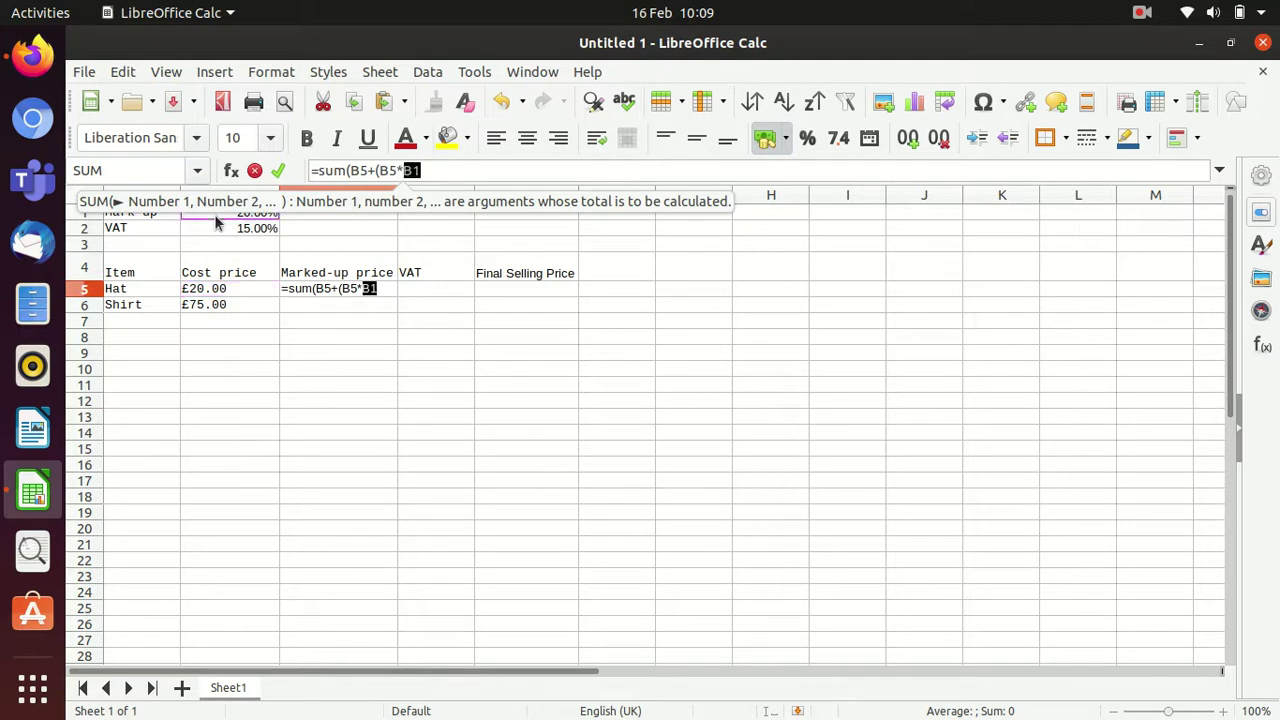
pyautogui.click(438, 170)
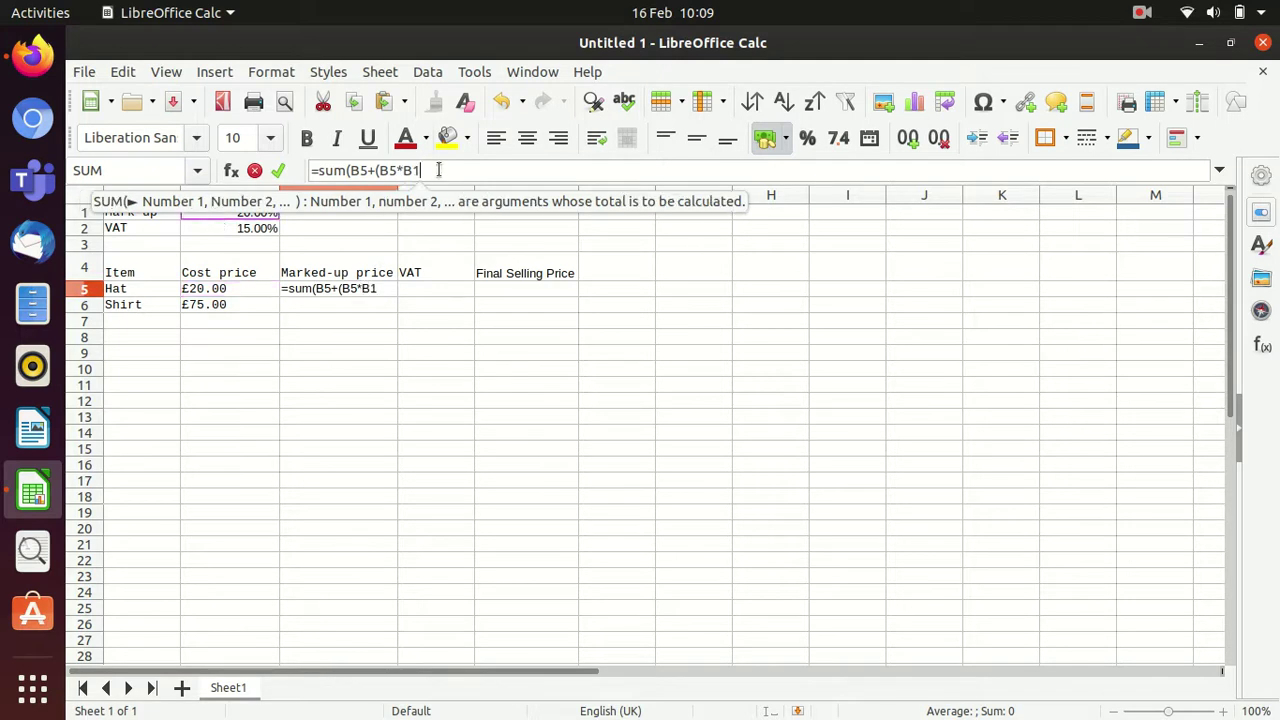
pyautogui.write('))')
pyautogui.press('Return')
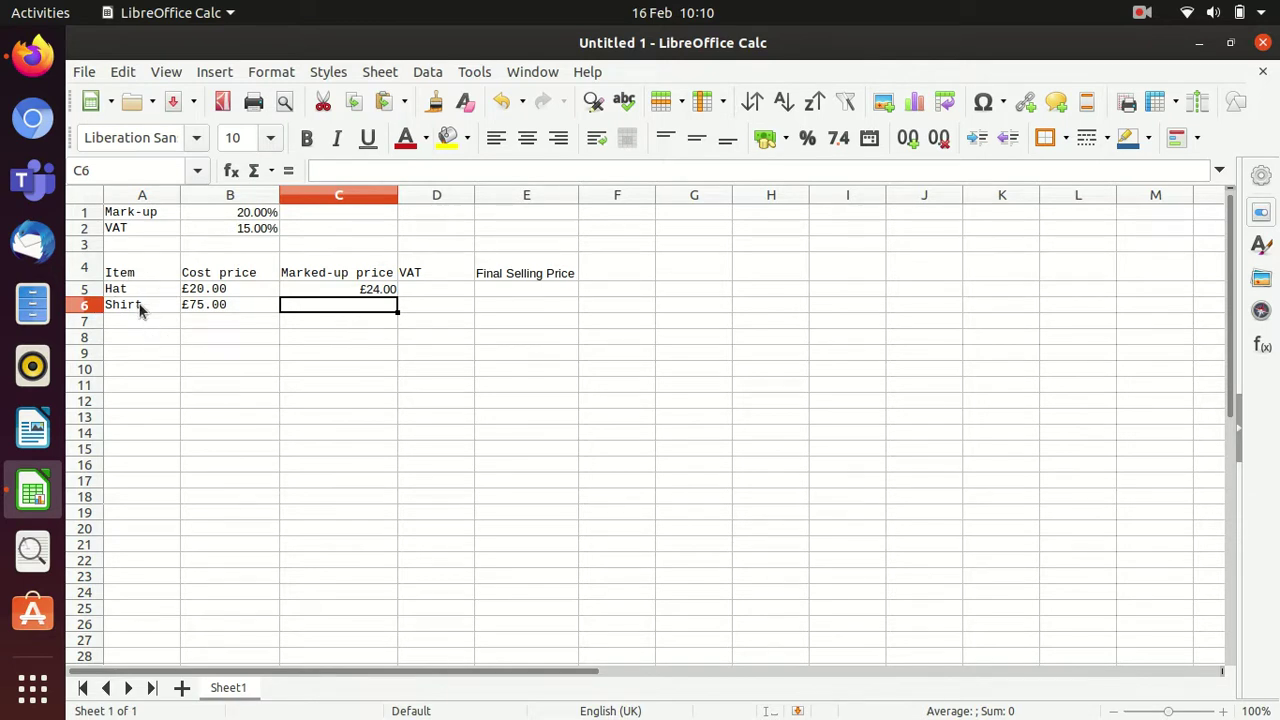
# In the Excel Online copy, clear the #VALUE! formula from C5
pyautogui.click(35, 60)
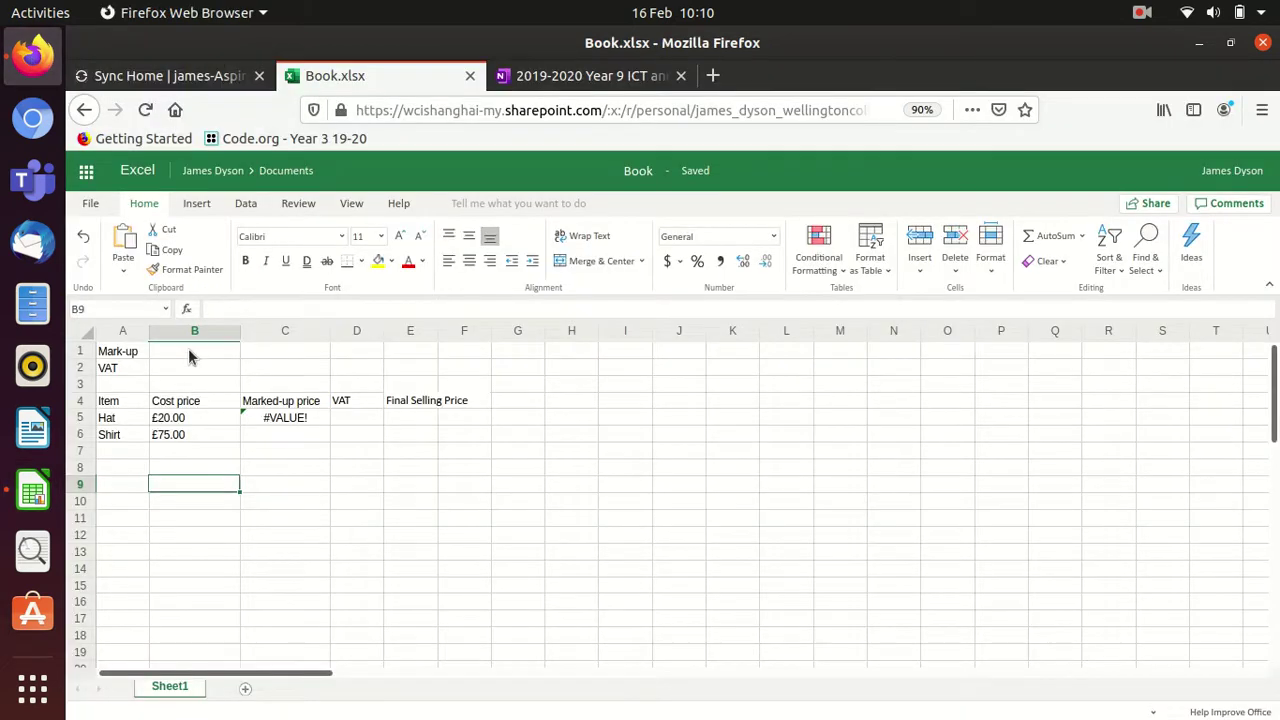
pyautogui.click(285, 415)
pyautogui.press('Delete')
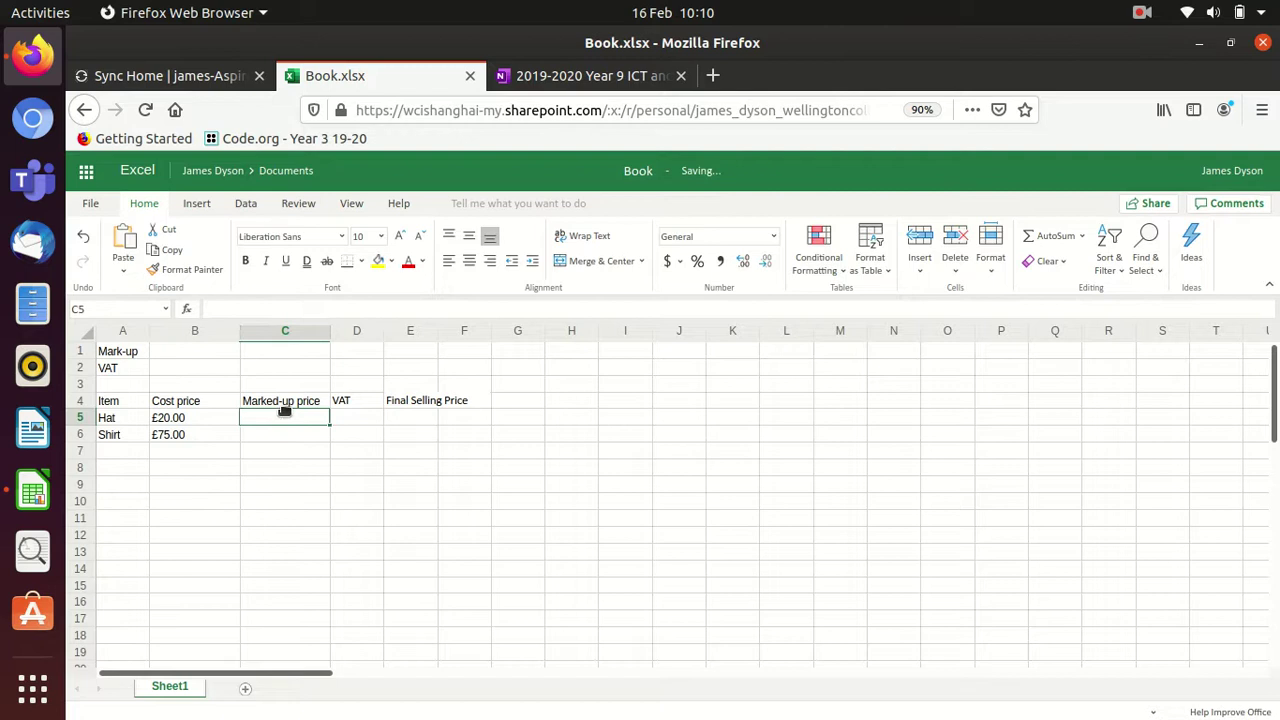
# Enter 20% mark-up in B1 and 15% VAT in B2, removing the doubled percent sign
pyautogui.click(190, 350)
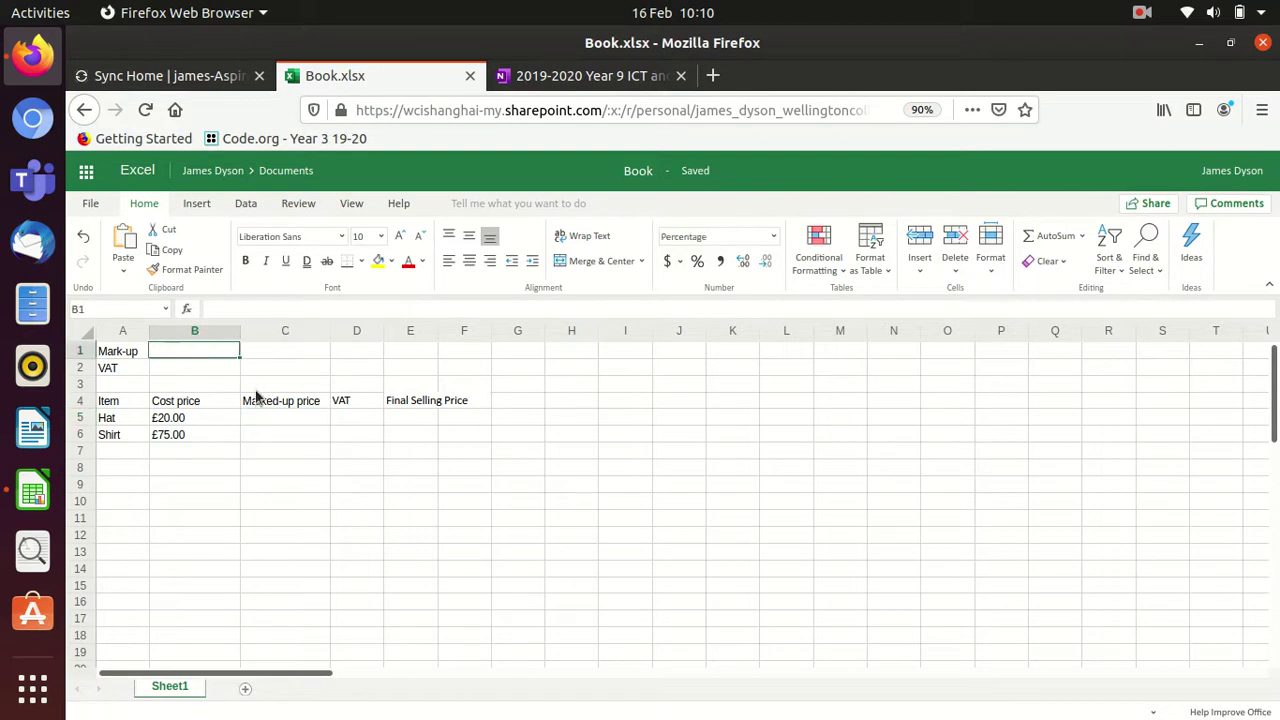
pyautogui.write('20%%')
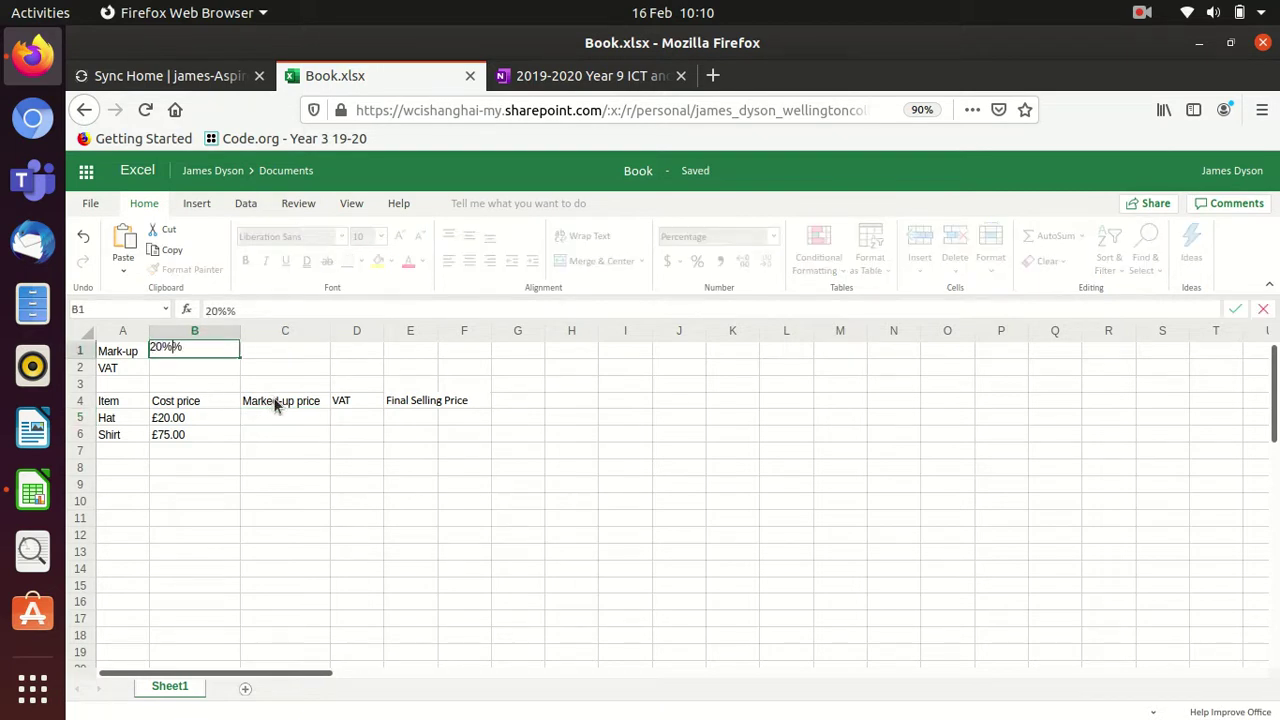
pyautogui.press('Return')
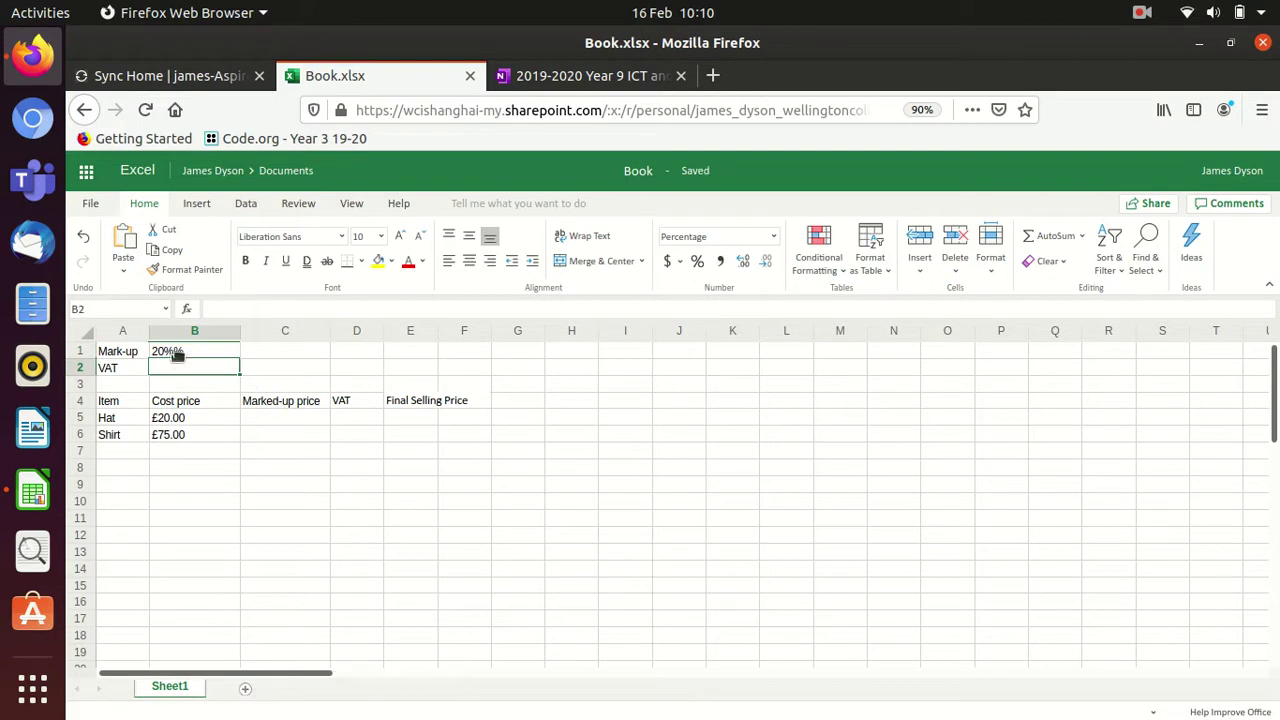
pyautogui.click(172, 356)
pyautogui.click(250, 306)
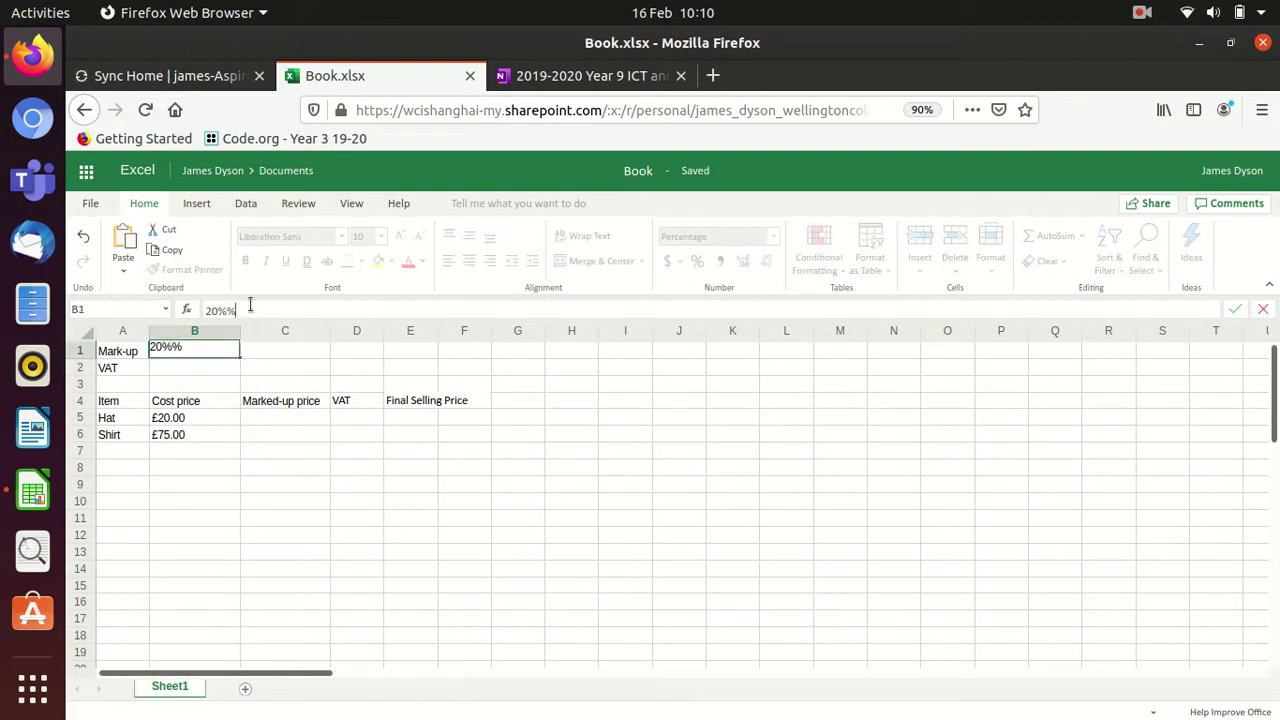
pyautogui.press('BackSpace')
pyautogui.click(199, 370)
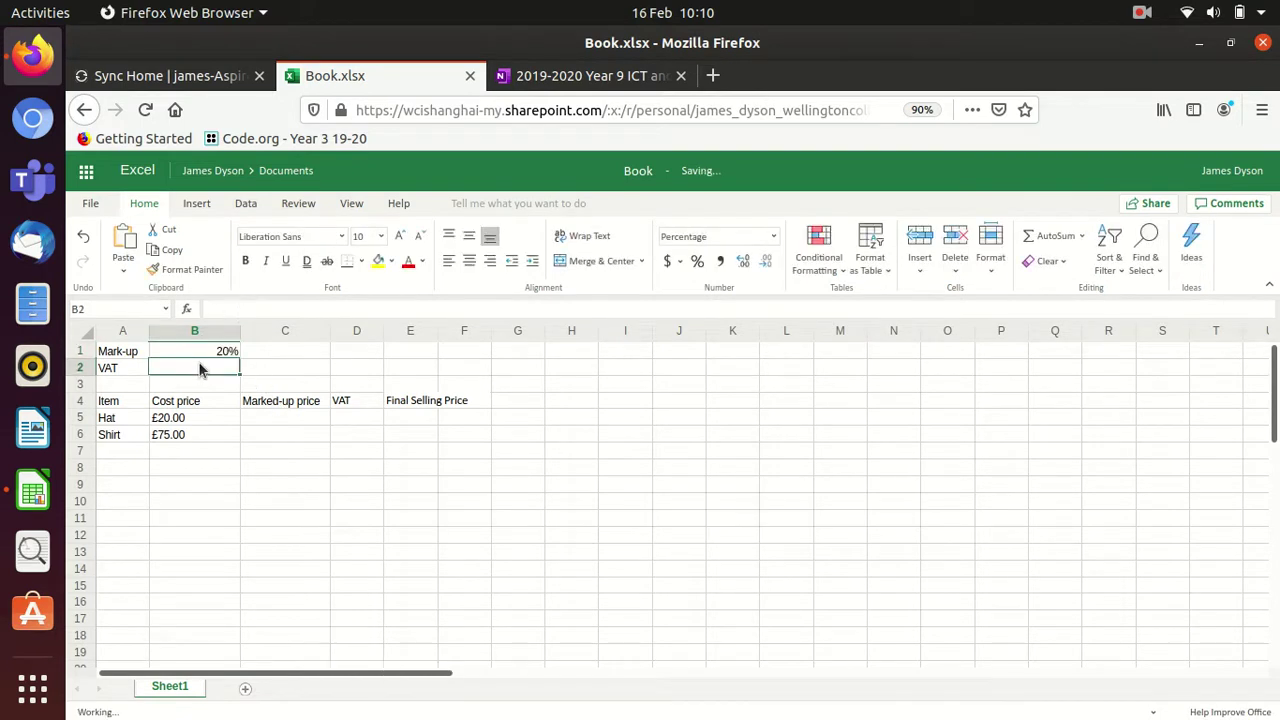
pyautogui.click(240, 304)
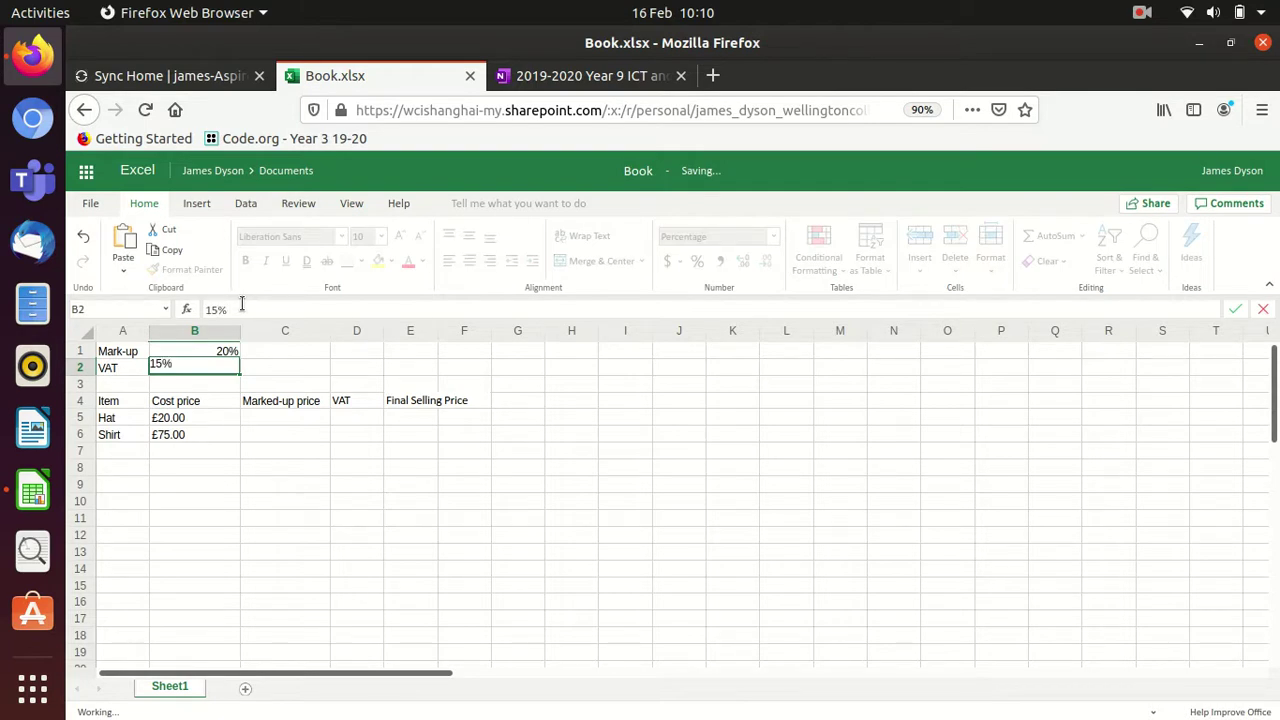
pyautogui.press('Return')
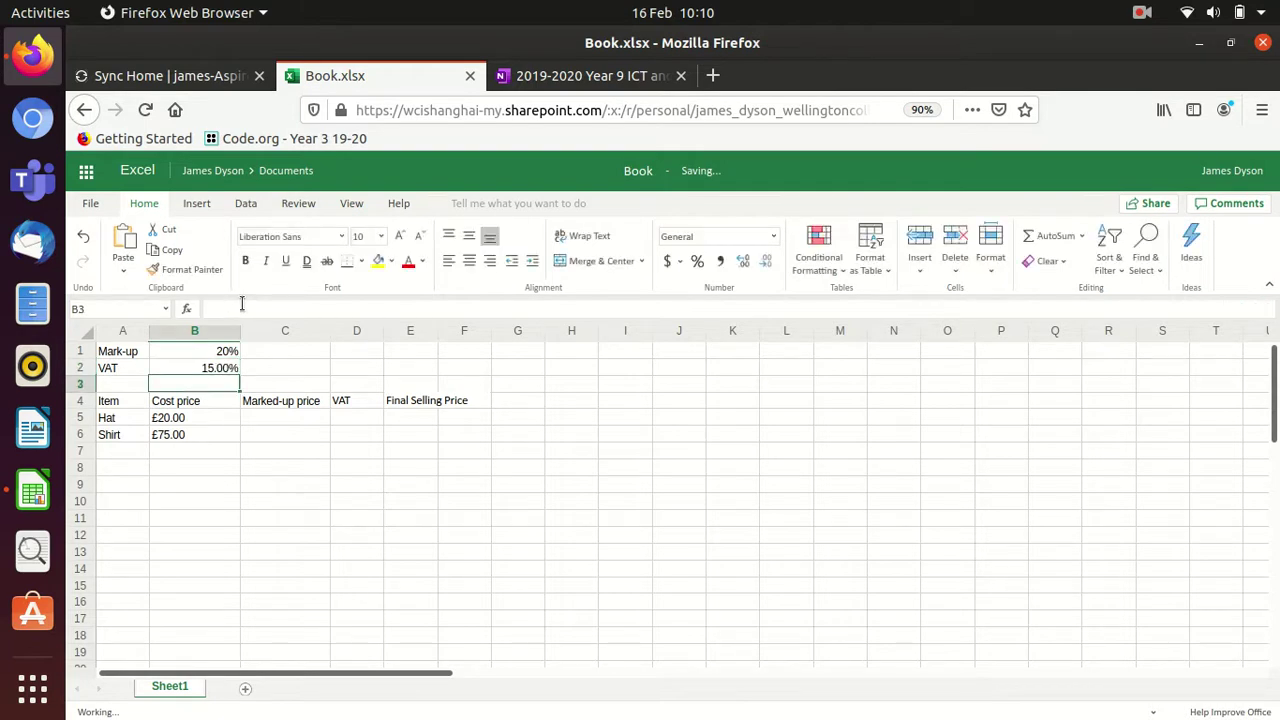
# Apply a percentage number format to the B1 mark-up rate
pyautogui.rightClick(193, 356)
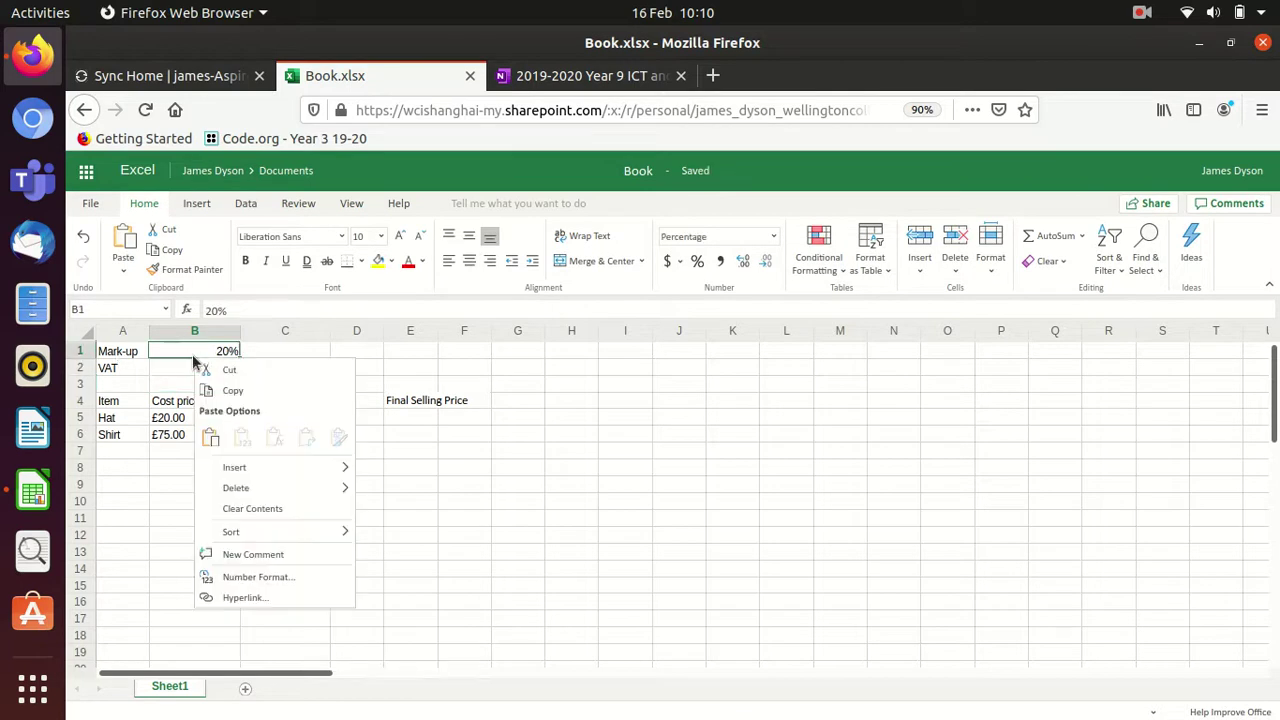
pyautogui.click(250, 577)
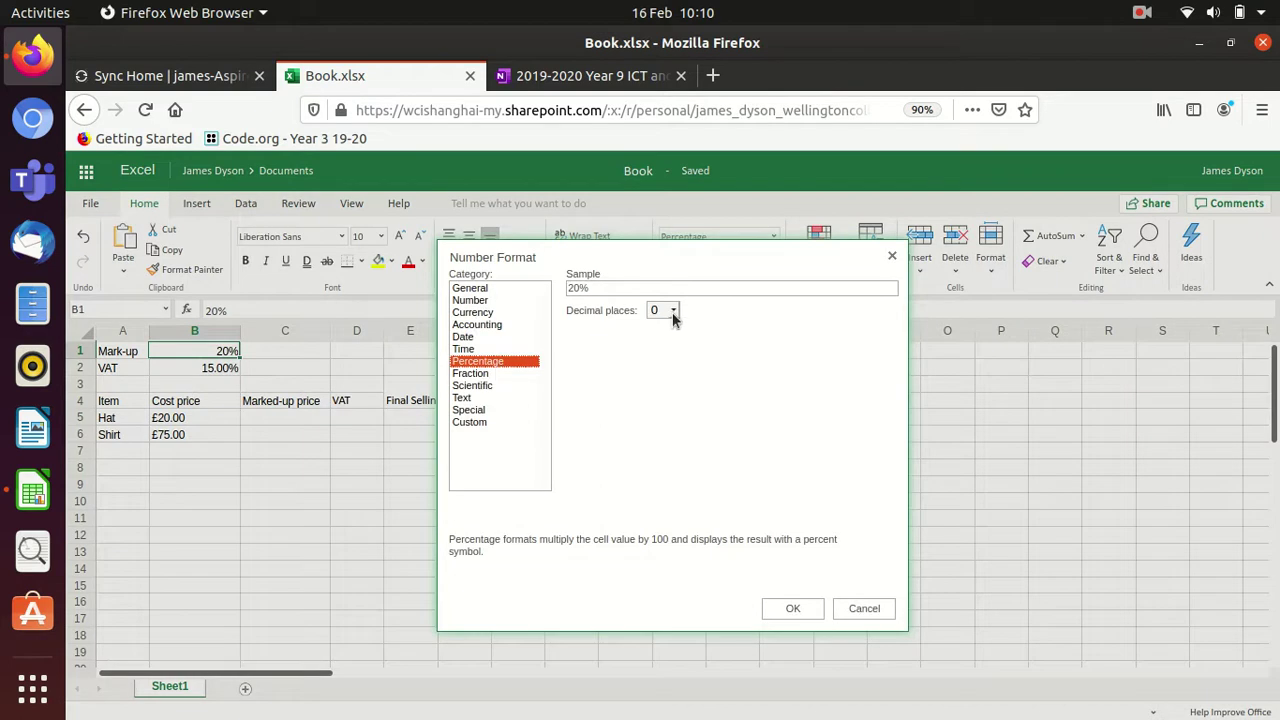
pyautogui.click(806, 610)
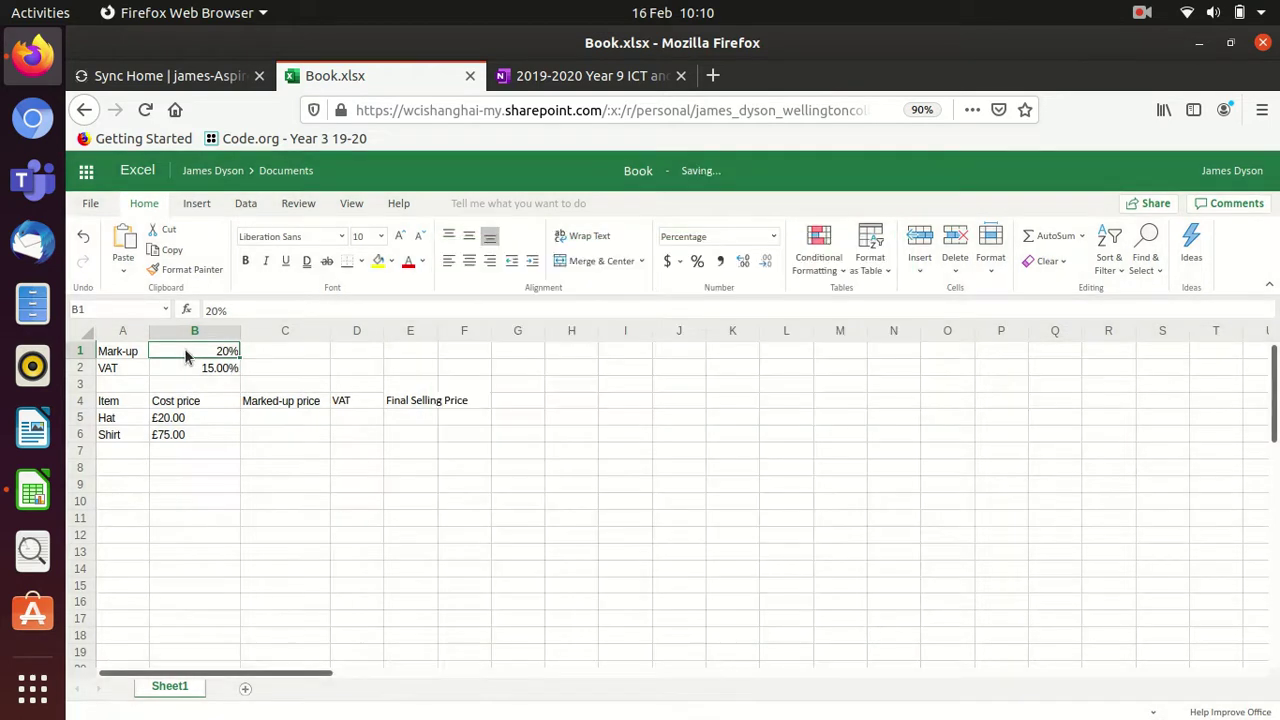
# Format the B2 VAT rate as a percentage with 0 decimal places, showing 15%
pyautogui.click(185, 372)
pyautogui.rightClick(188, 370)
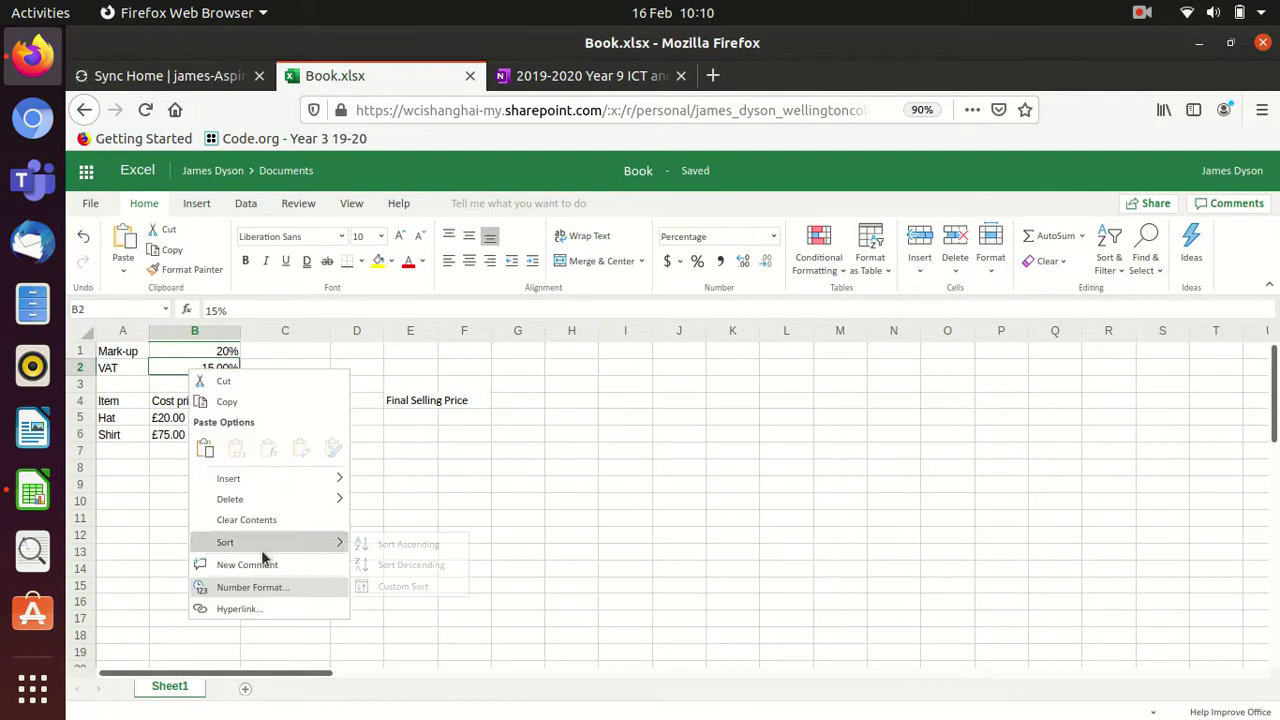
pyautogui.click(265, 589)
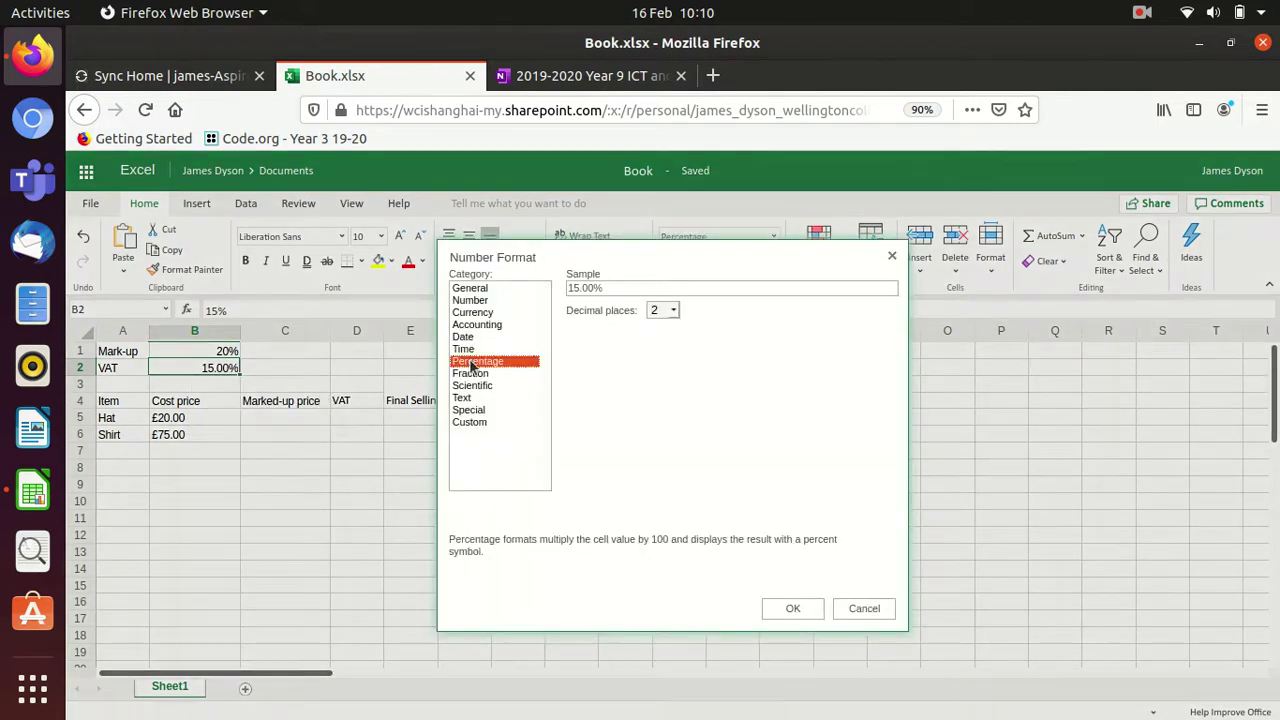
pyautogui.click(673, 311)
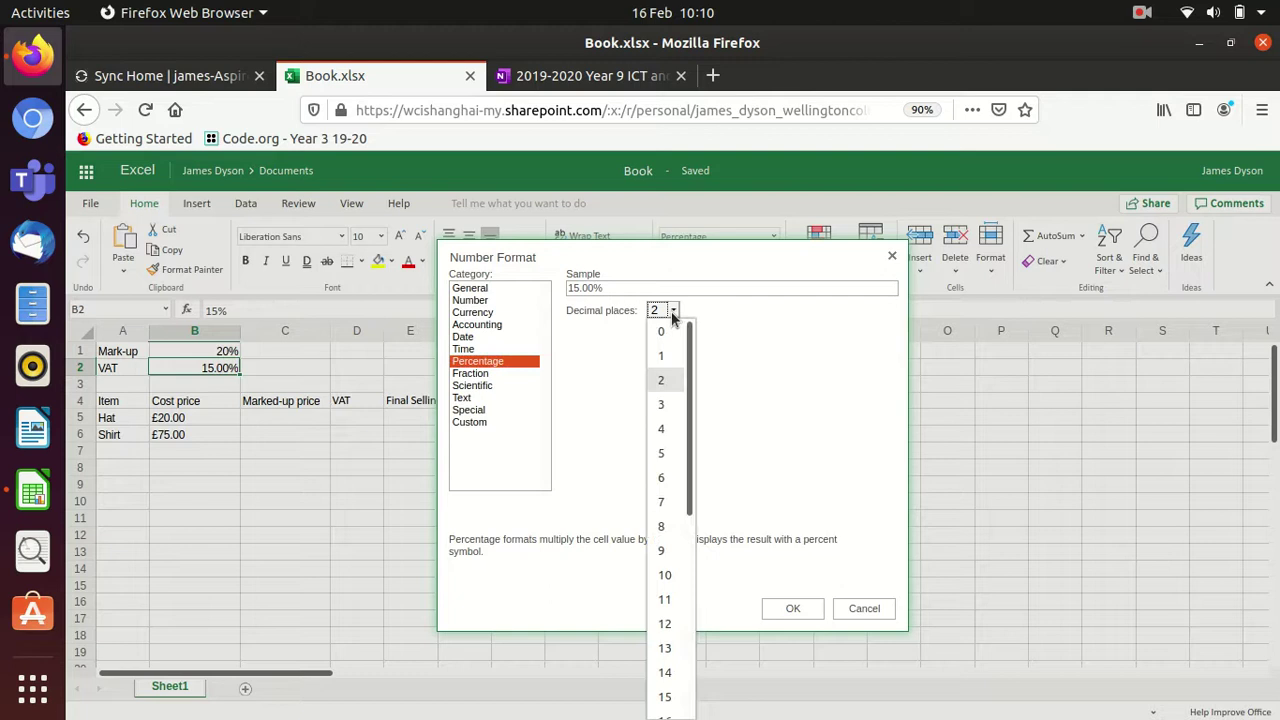
pyautogui.click(661, 333)
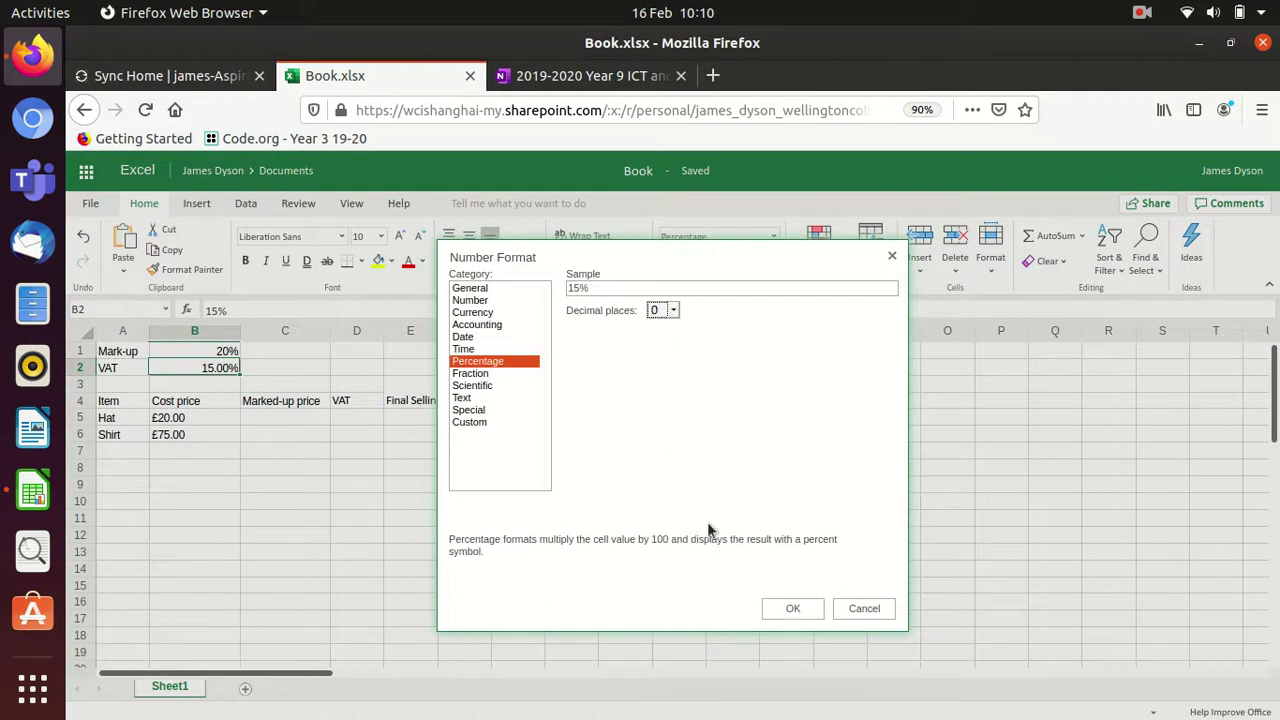
pyautogui.click(790, 609)
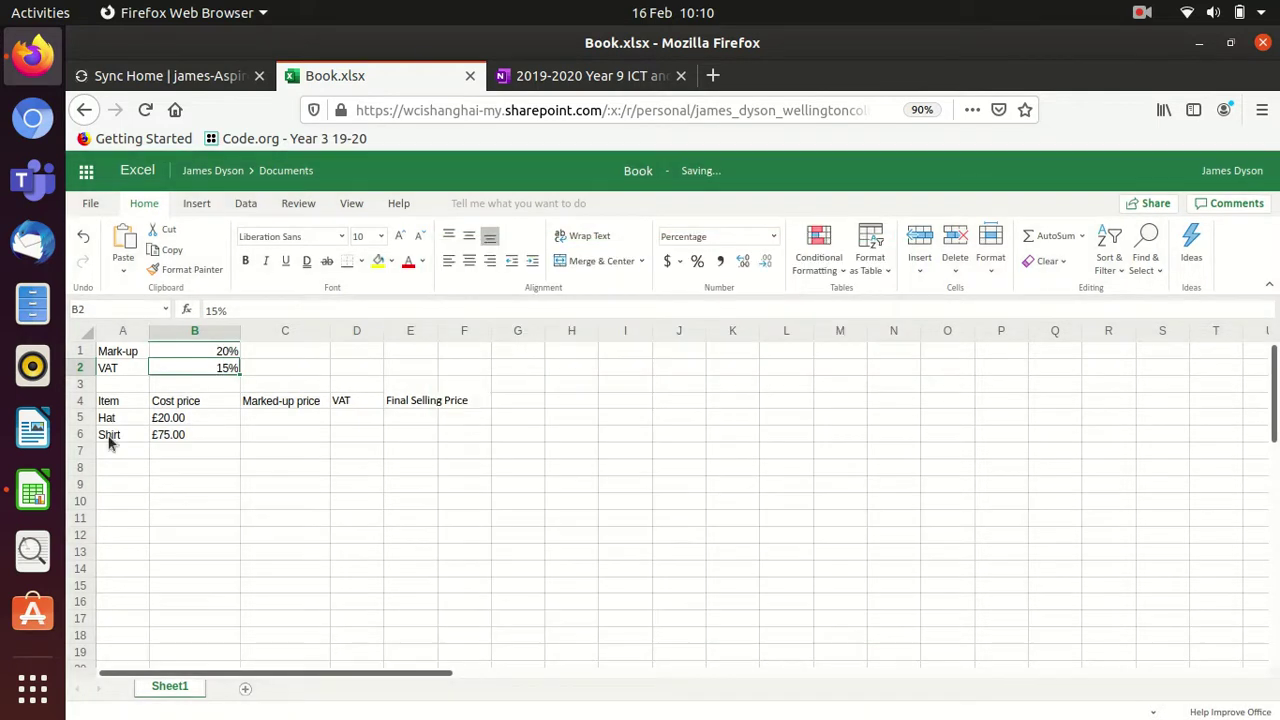
pyautogui.click(289, 421)
# Enter =sum(B5+(B5*B1)) in C5 for the hat's marked-up price, which returns #VALUE!
pyautogui.click(271, 306)
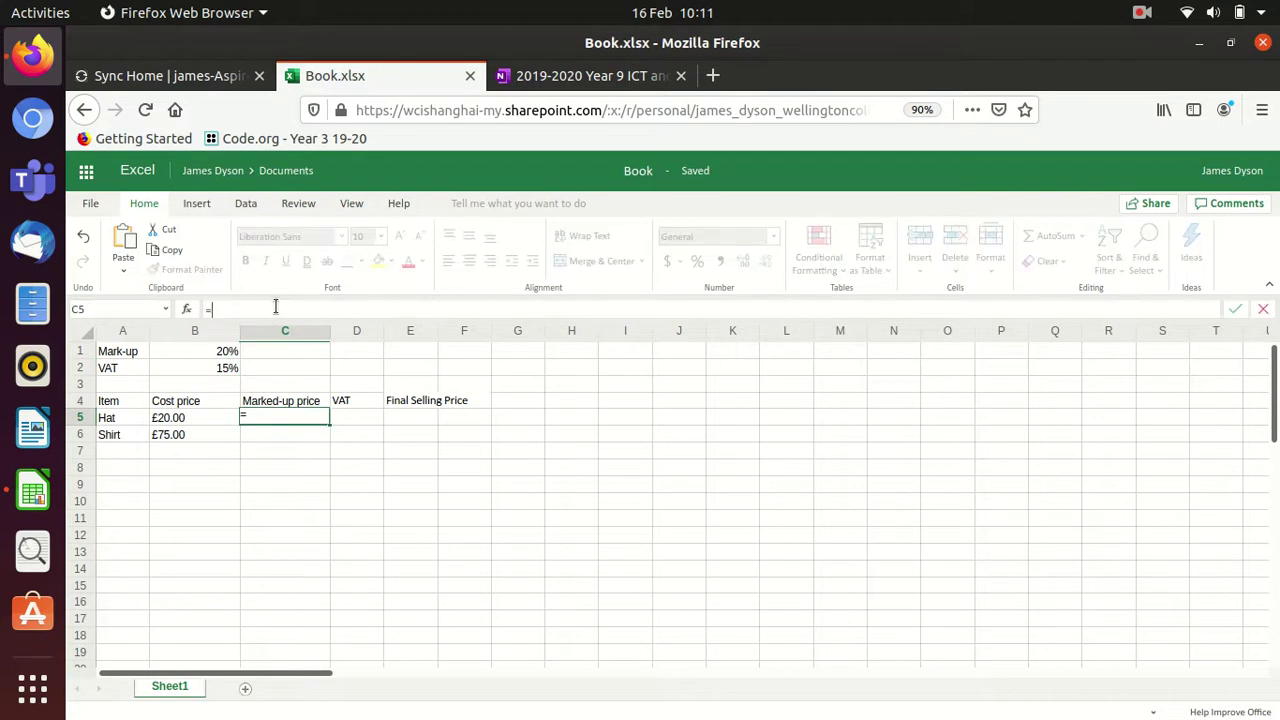
pyautogui.write('=sum(')
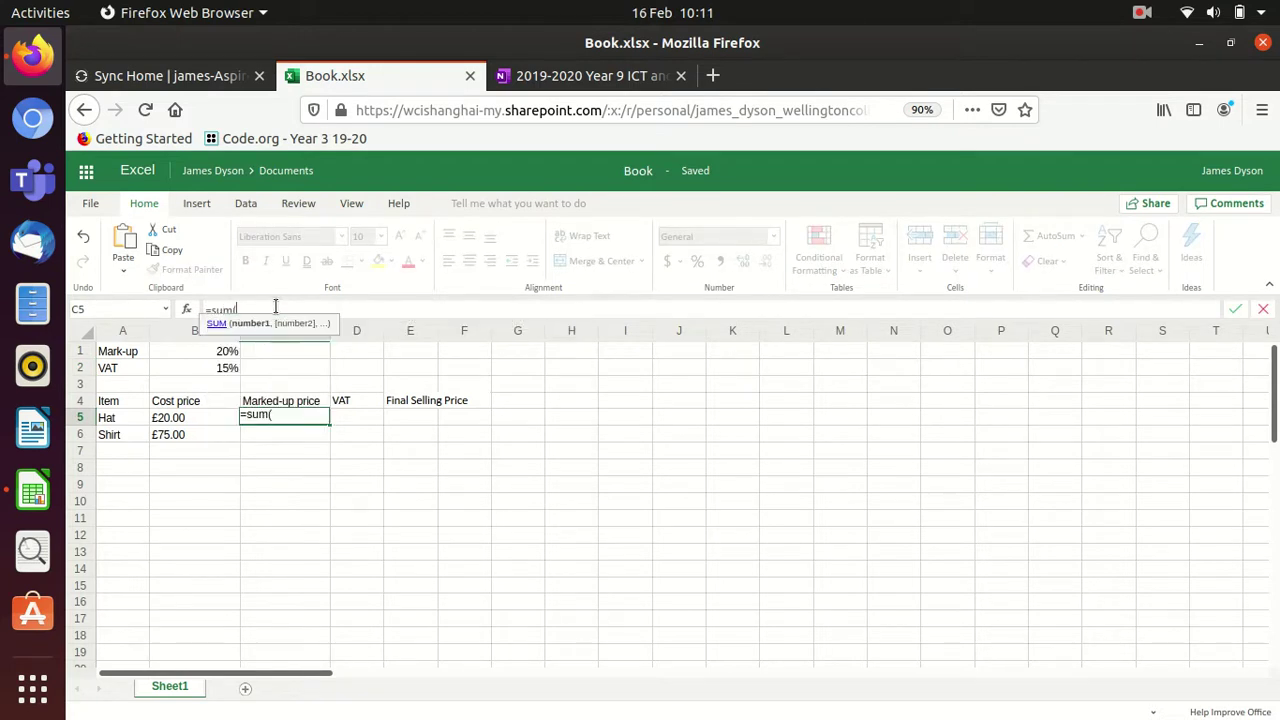
pyautogui.click(195, 427)
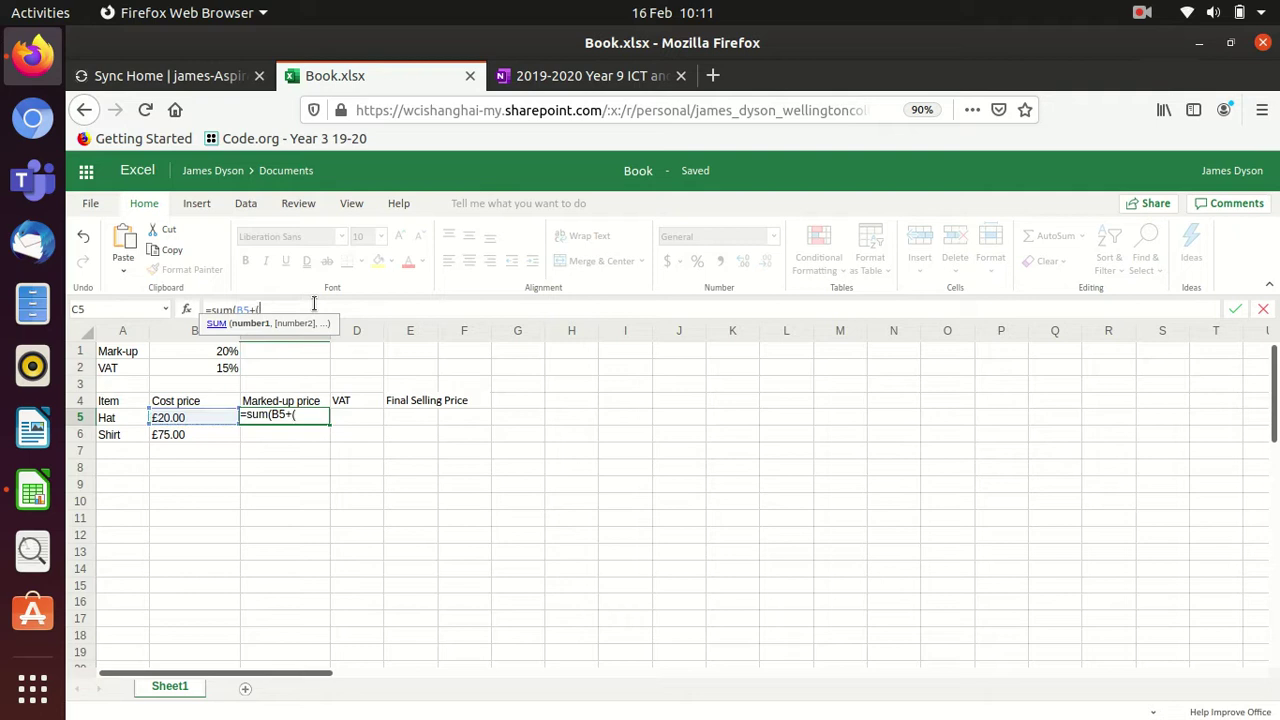
pyautogui.click(186, 418)
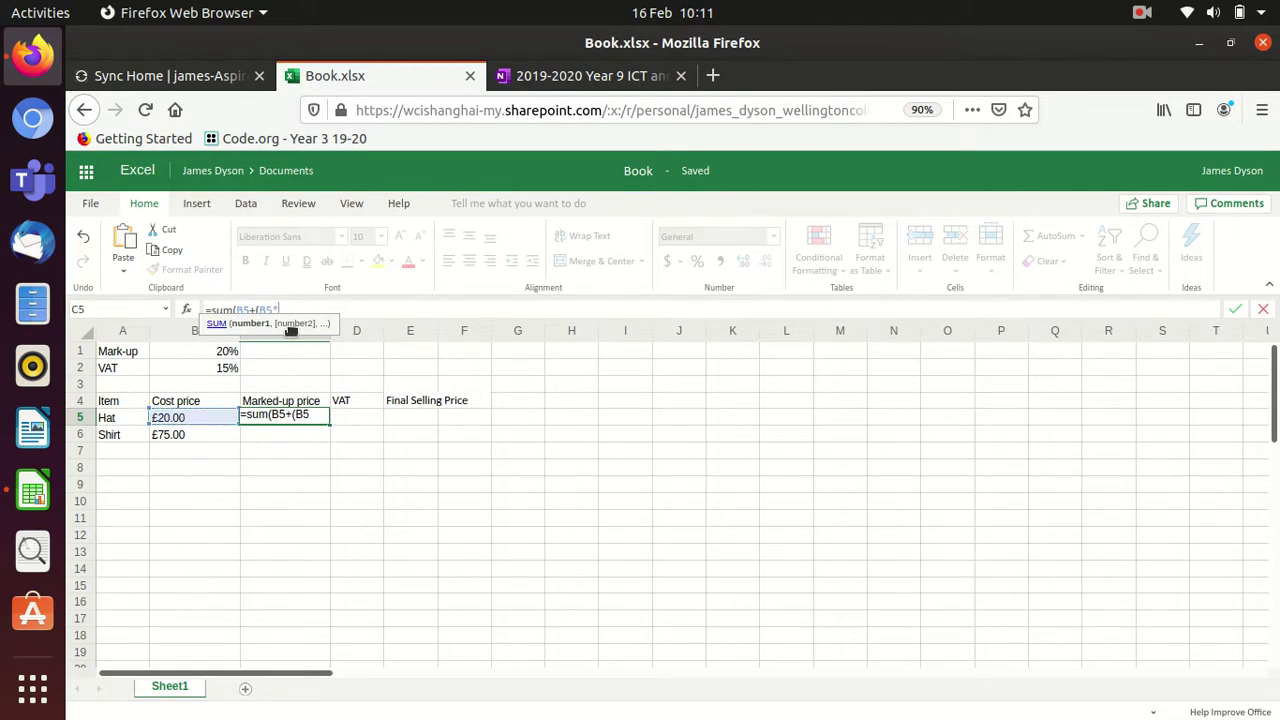
pyautogui.write('*')
pyautogui.click(197, 350)
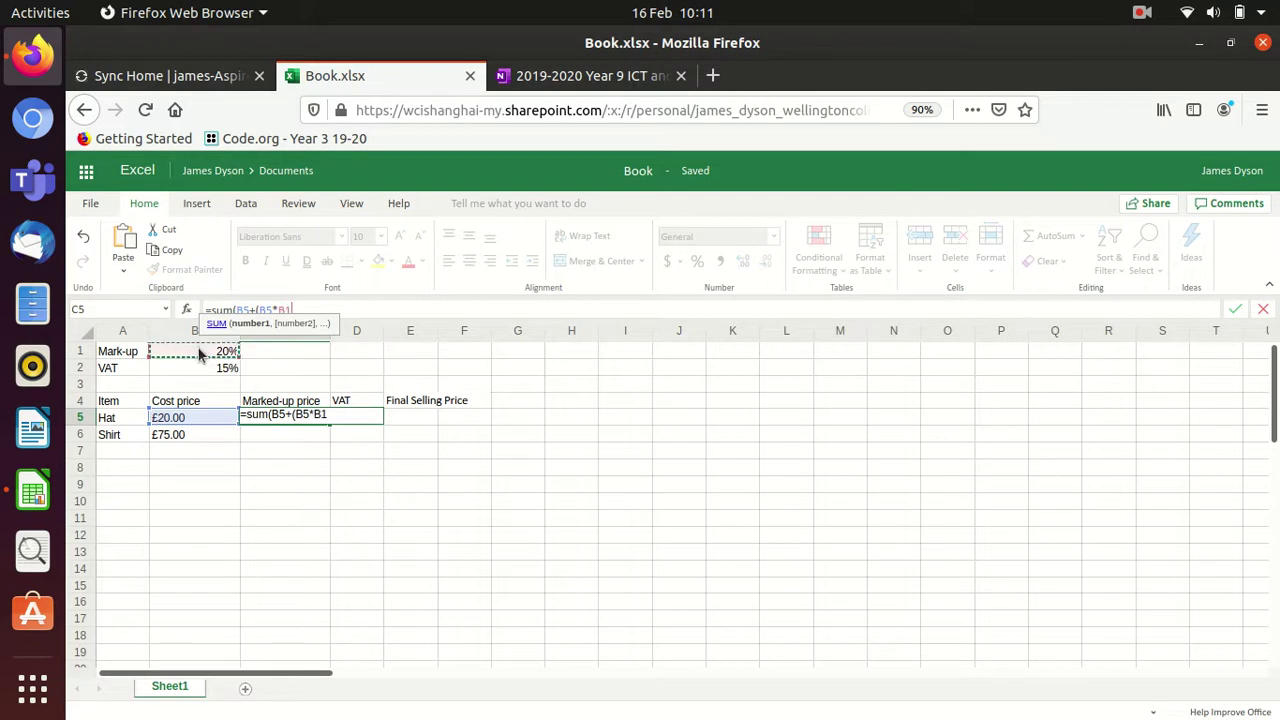
pyautogui.write('))')
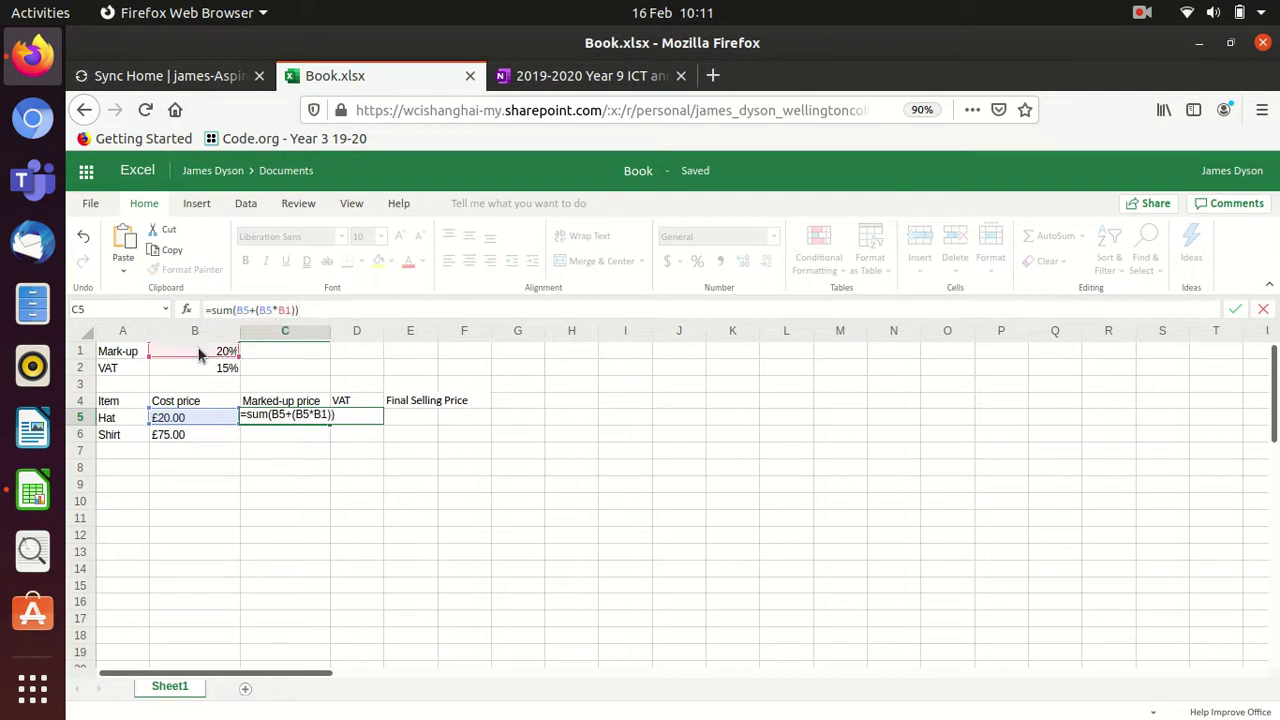
pyautogui.press('Return')
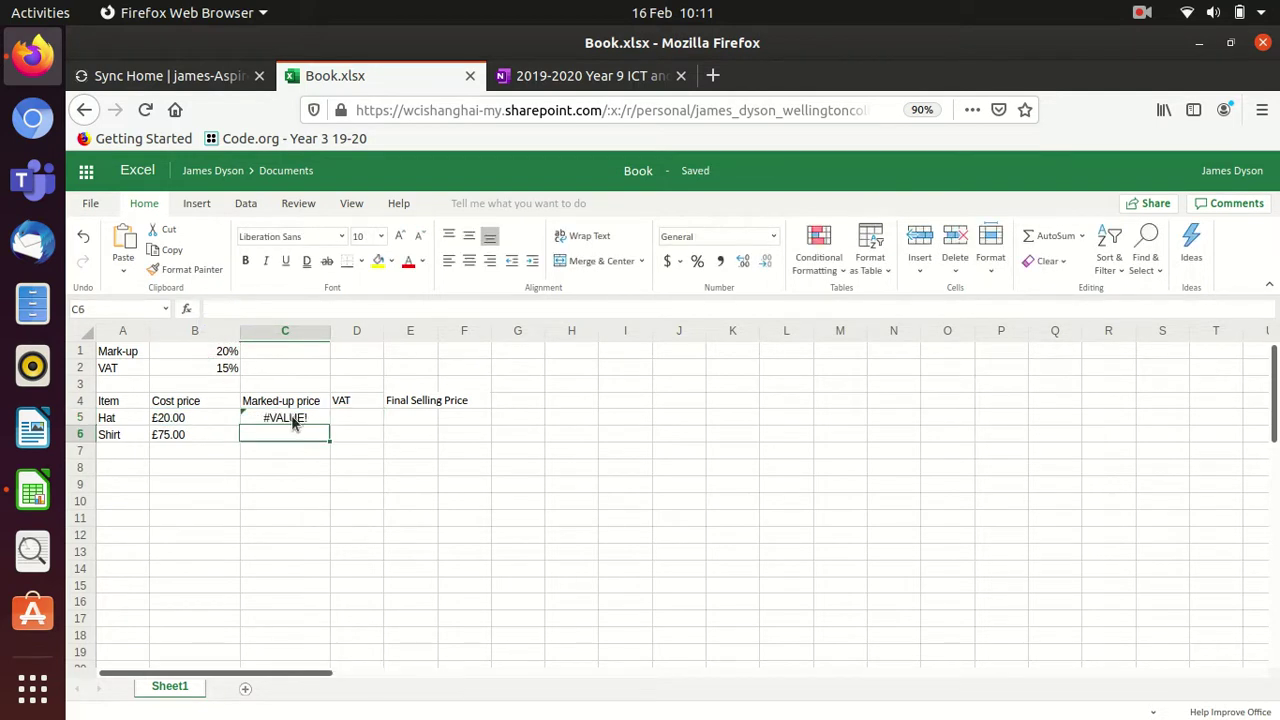
# Format the hat's cost price B5 as Currency with the € English (Ireland) symbol
pyautogui.click(179, 421)
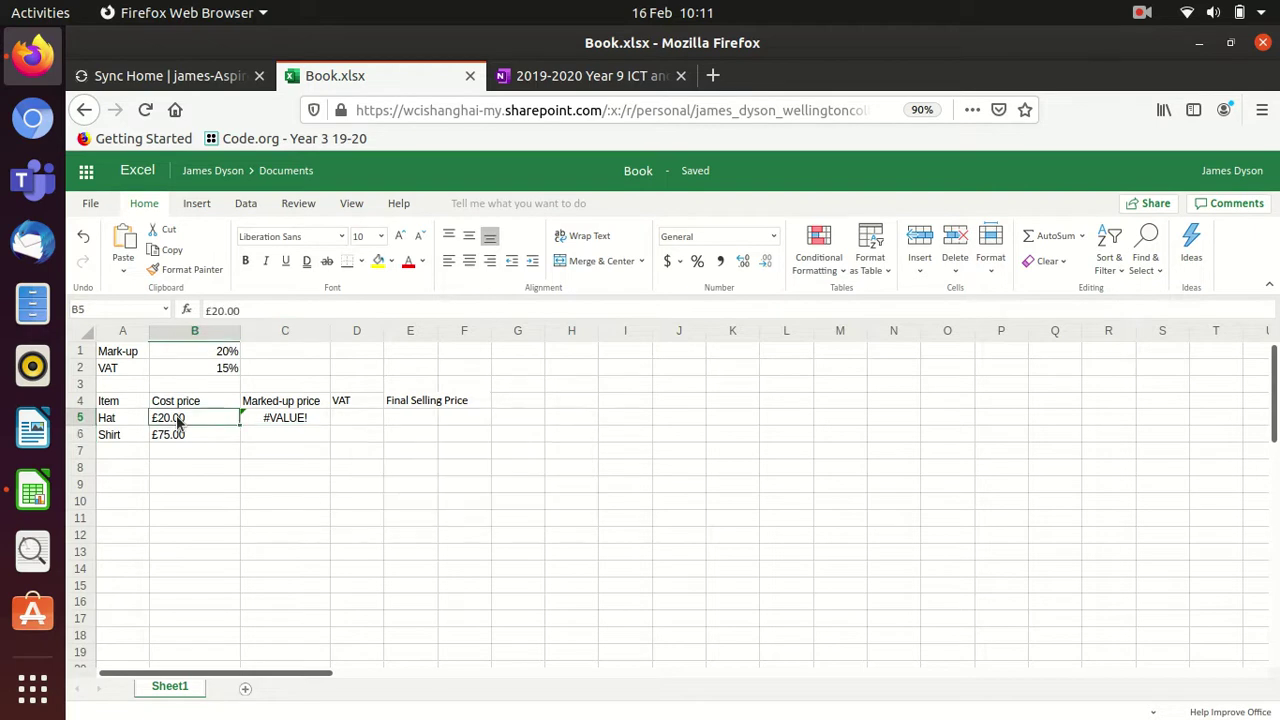
pyautogui.rightClick(178, 423)
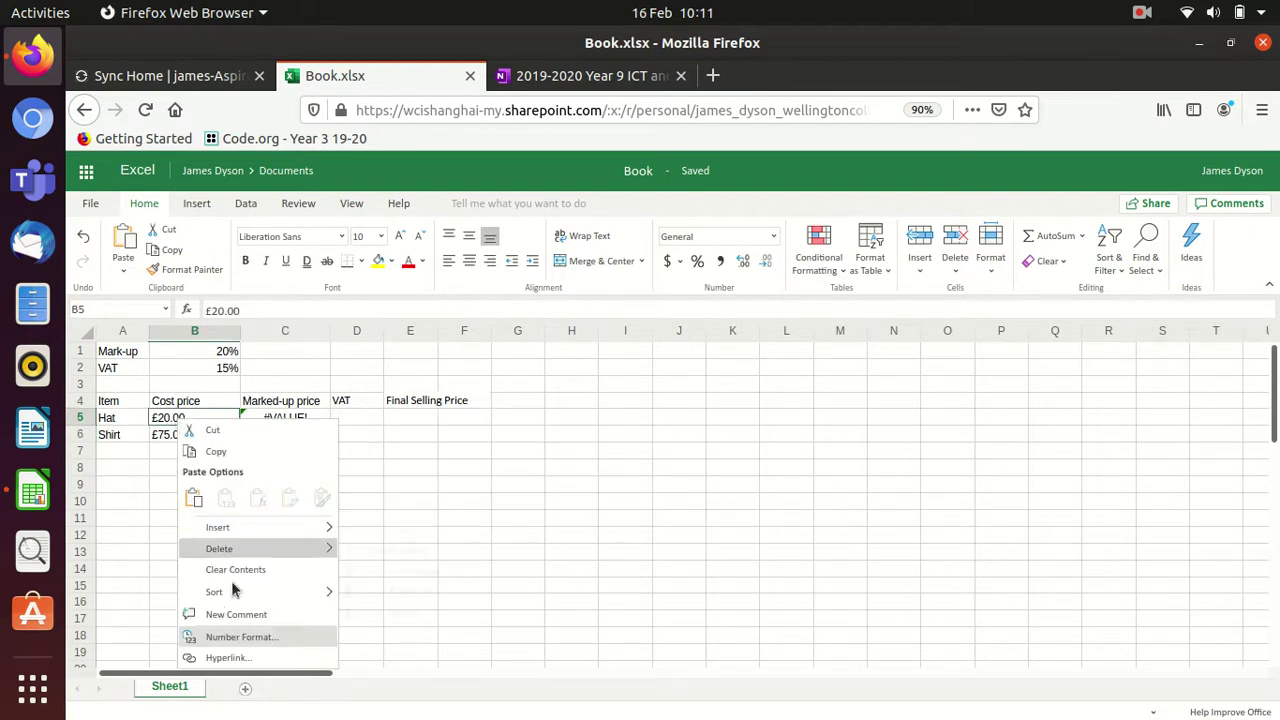
pyautogui.click(230, 637)
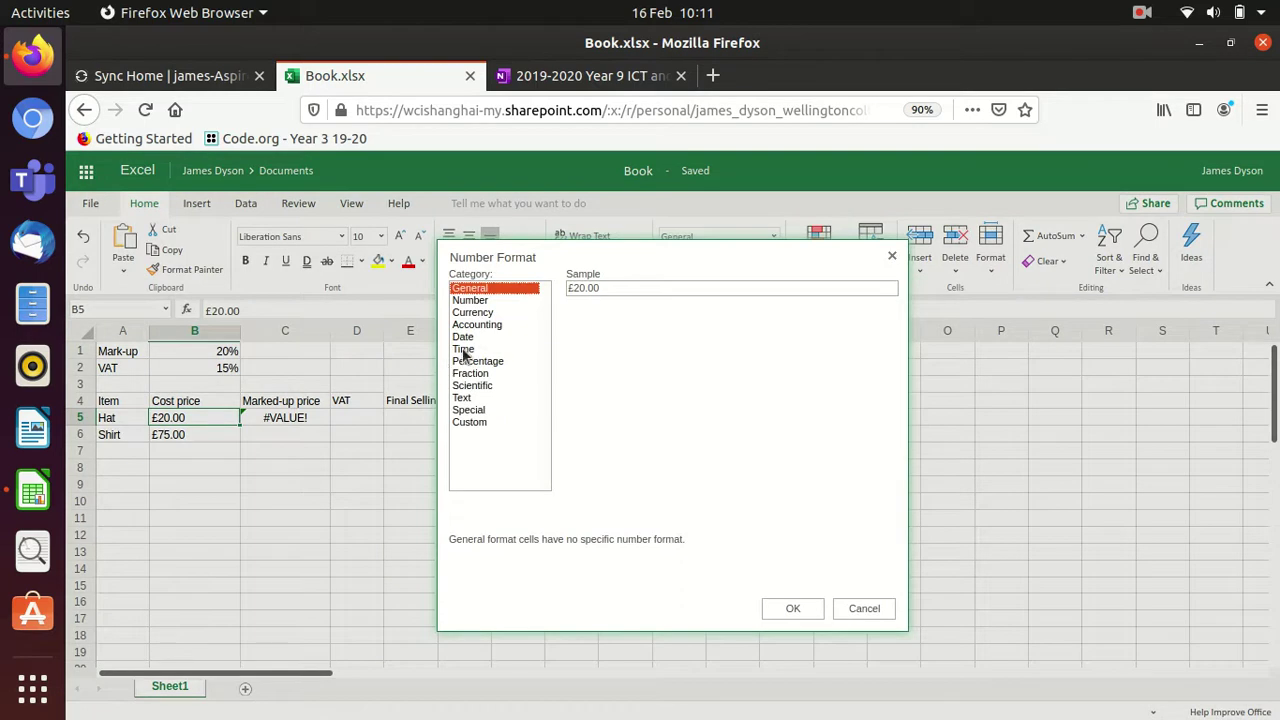
pyautogui.click(480, 313)
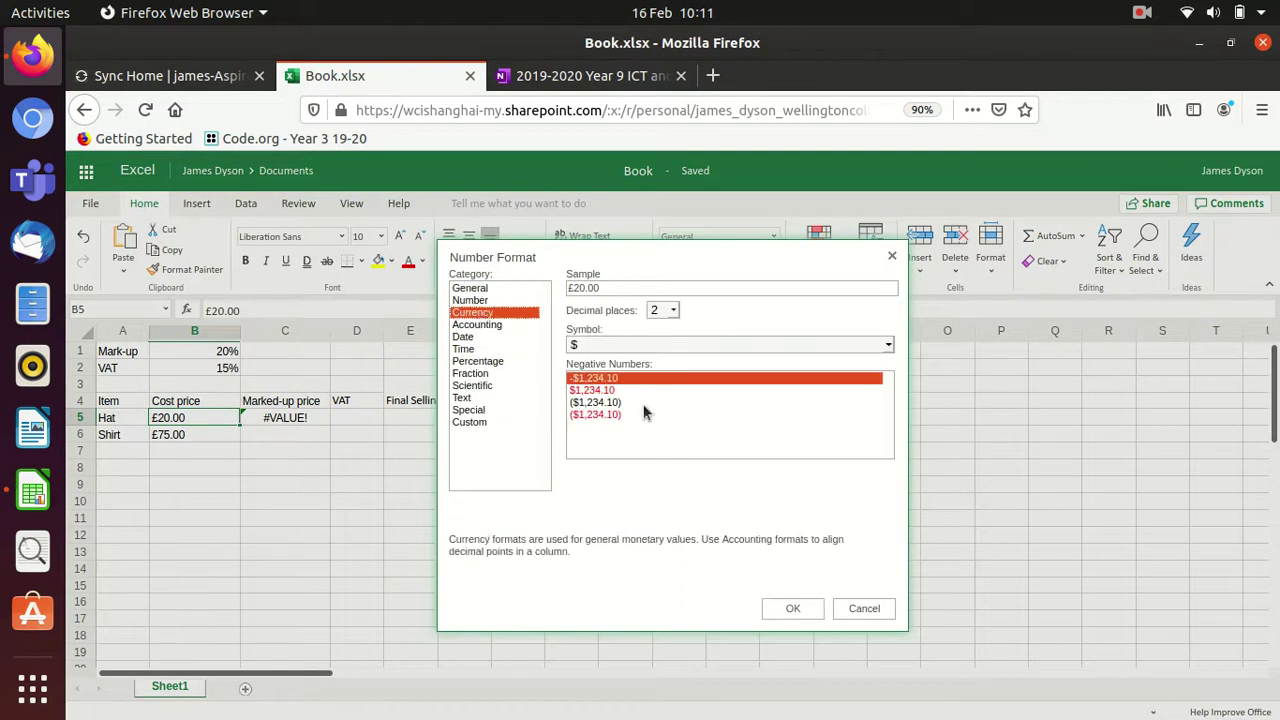
pyautogui.click(604, 345)
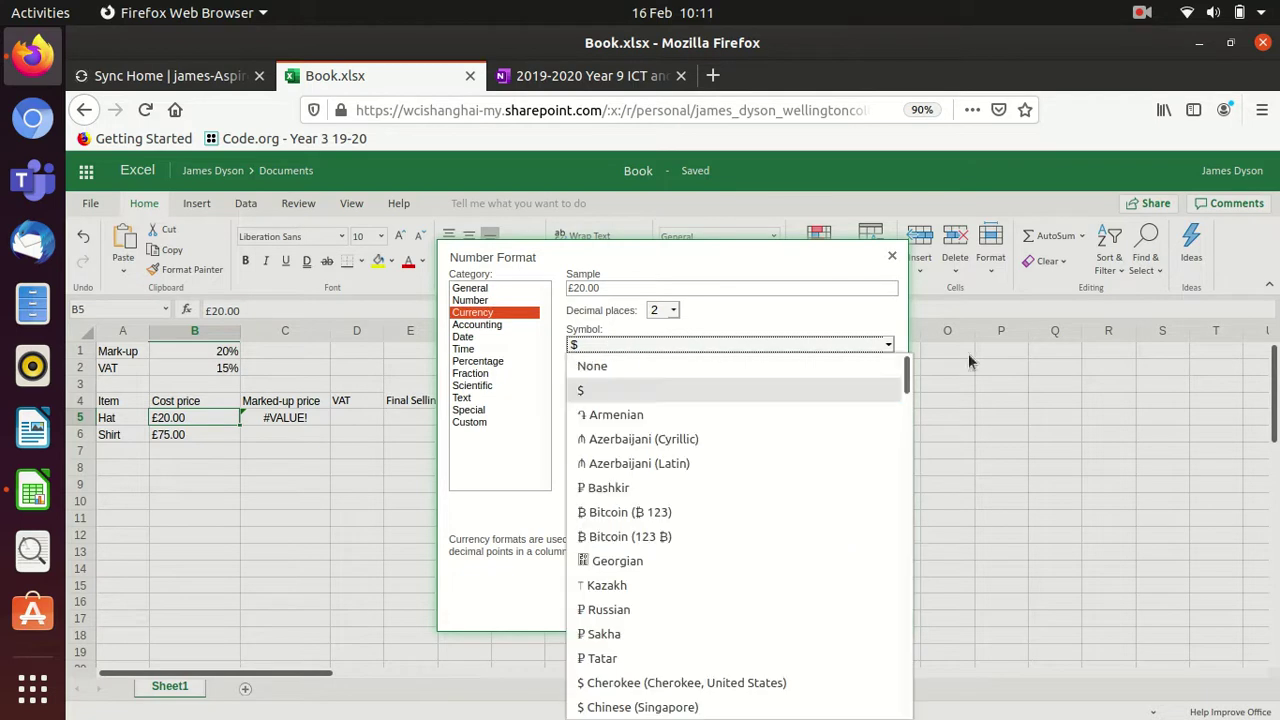
pyautogui.scroll(-10, 720, 460)
pyautogui.scroll(-15, 686, 487)
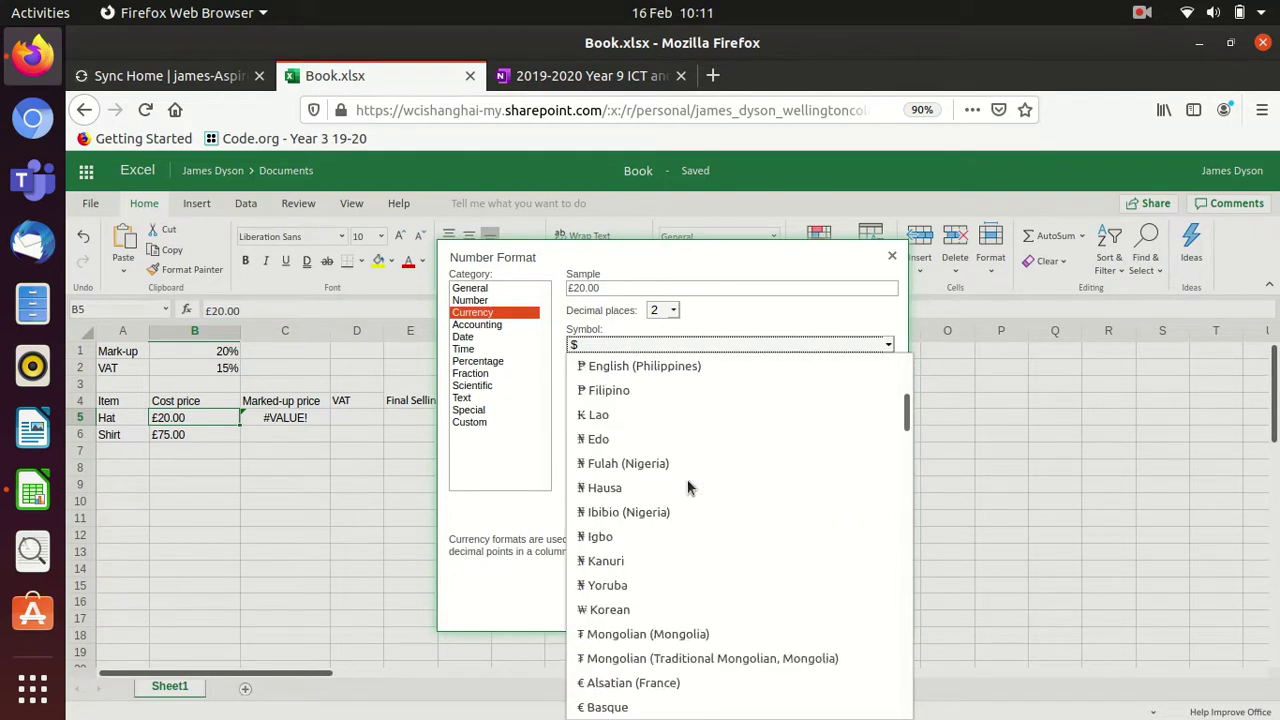
pyautogui.scroll(-15, 687, 487)
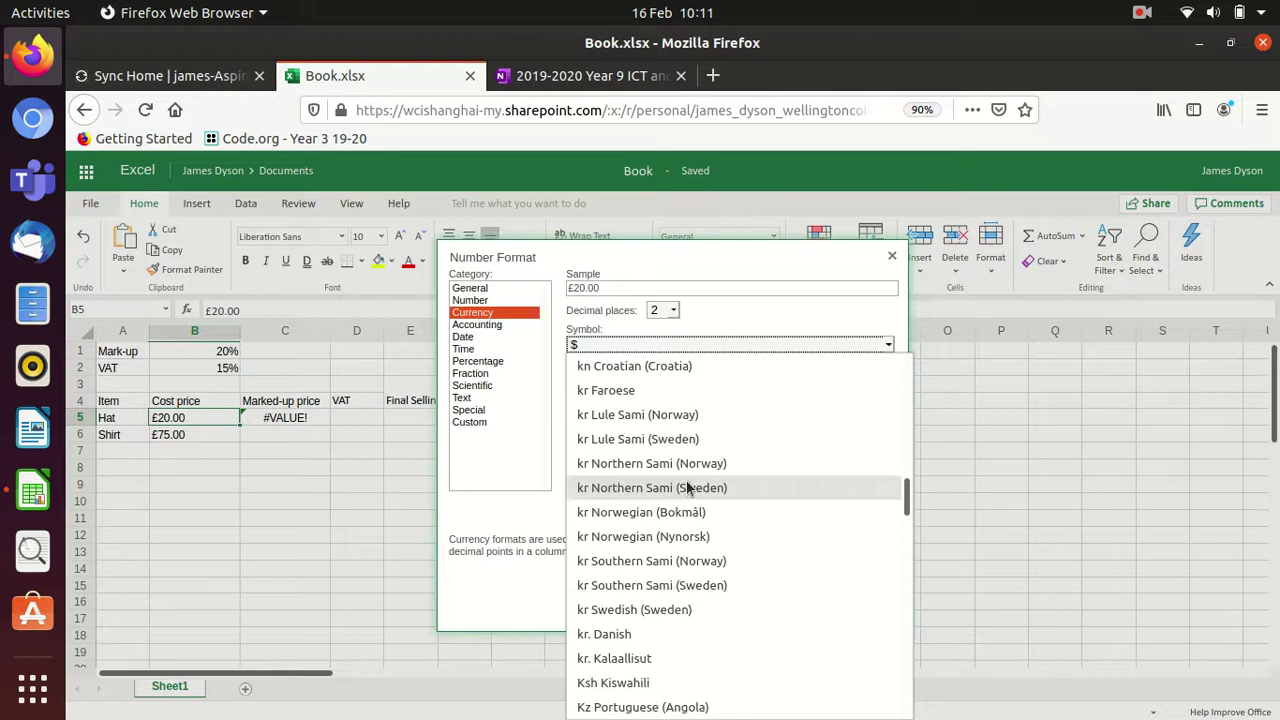
pyautogui.scroll(-15, 684, 488)
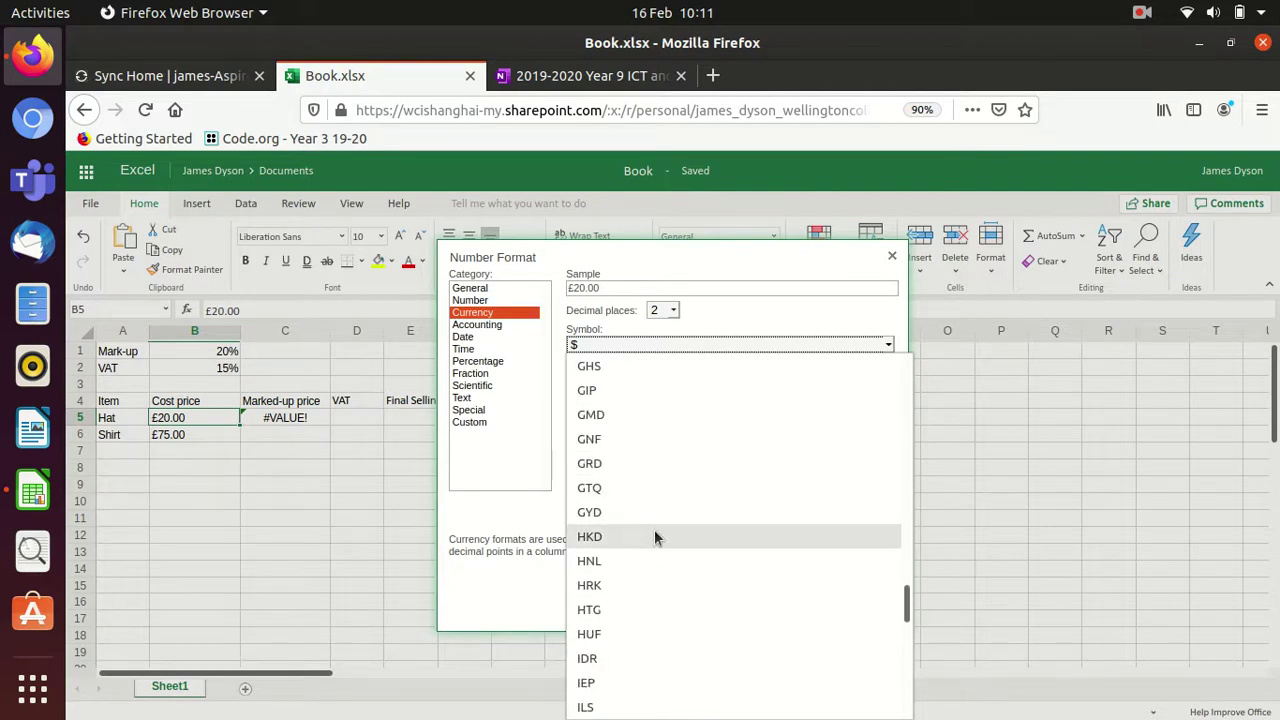
pyautogui.scroll(-20, 634, 533)
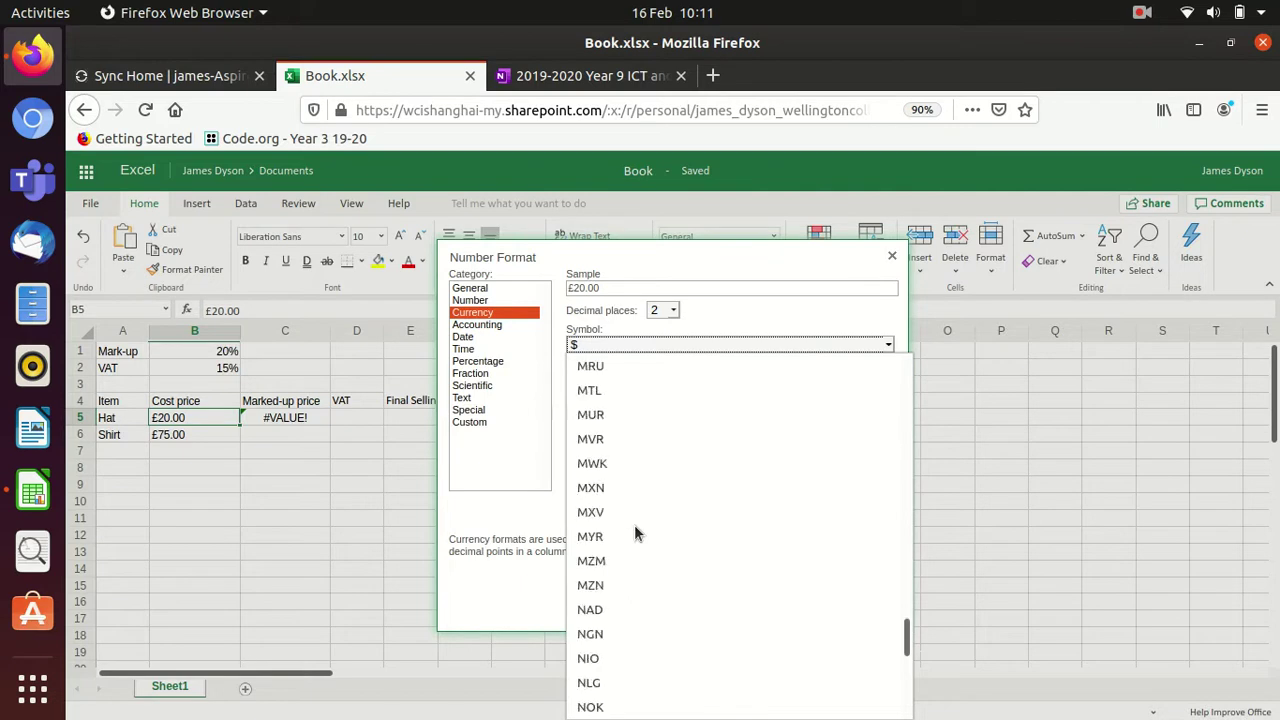
pyautogui.scroll(-8, 634, 527)
pyautogui.scroll(15, 634, 524)
pyautogui.scroll(20, 630, 527)
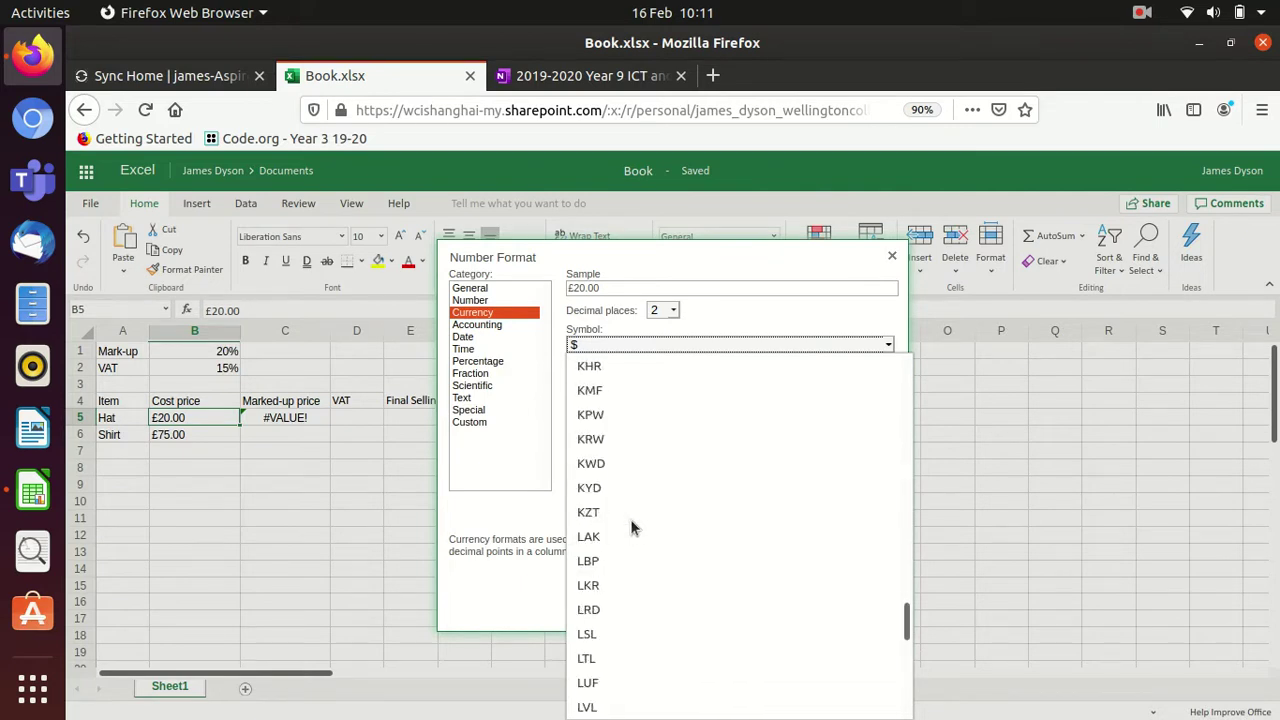
pyautogui.scroll(5, 630, 527)
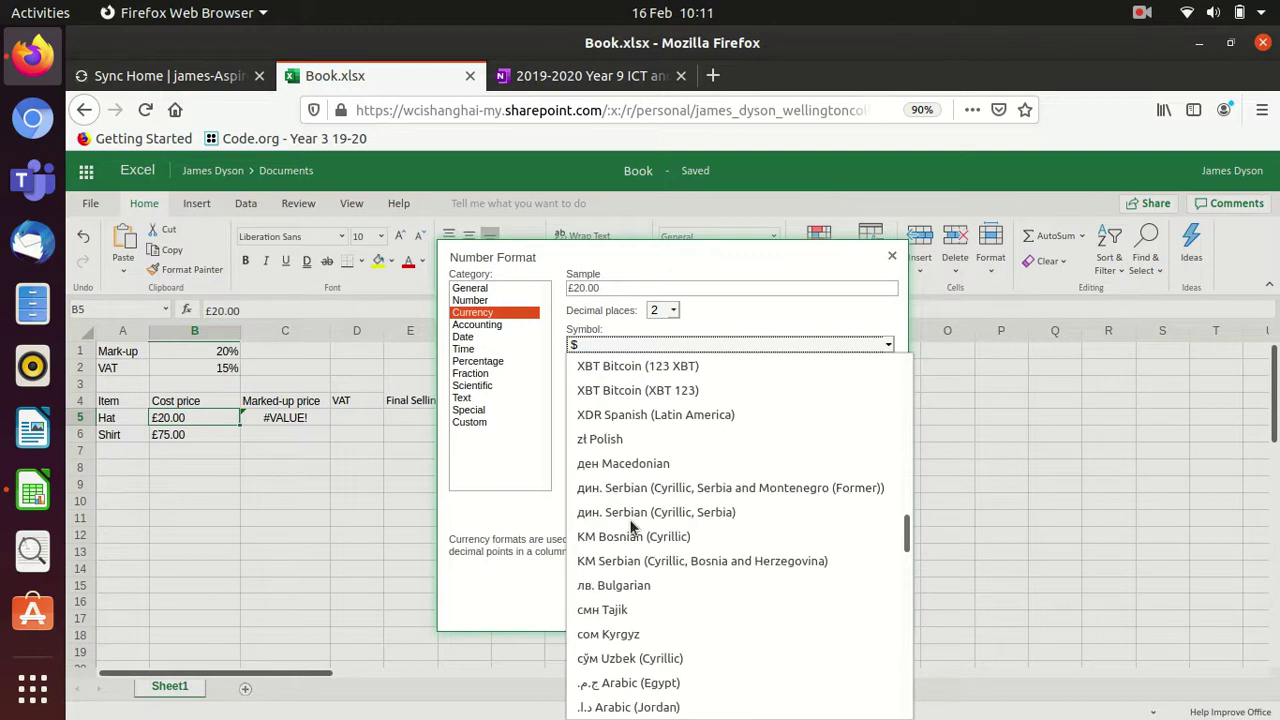
pyautogui.scroll(20, 630, 527)
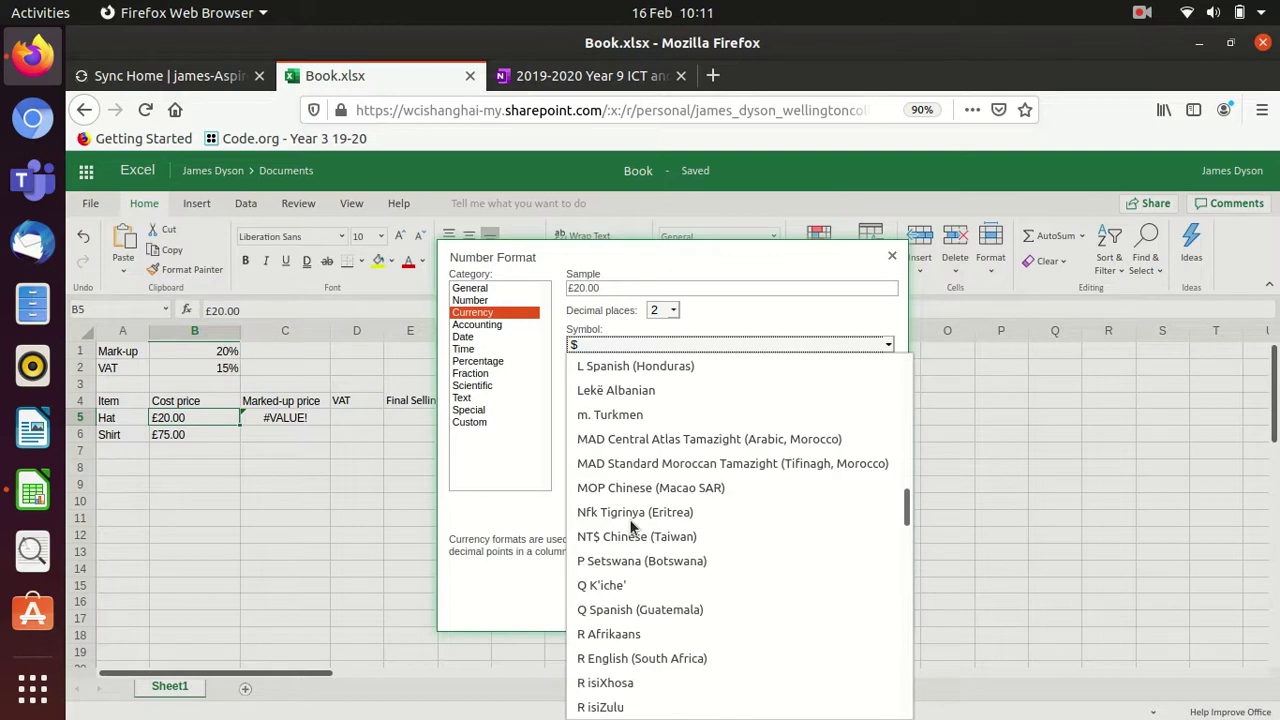
pyautogui.scroll(20, 630, 527)
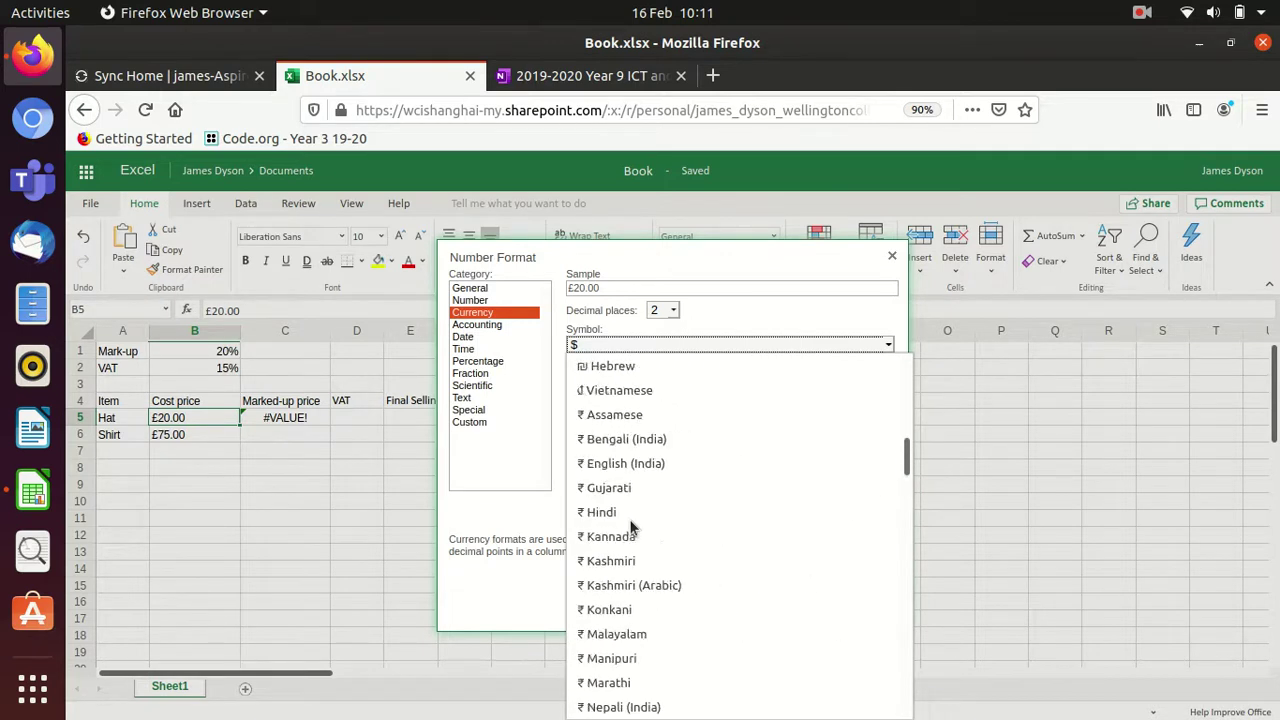
pyautogui.scroll(10, 631, 527)
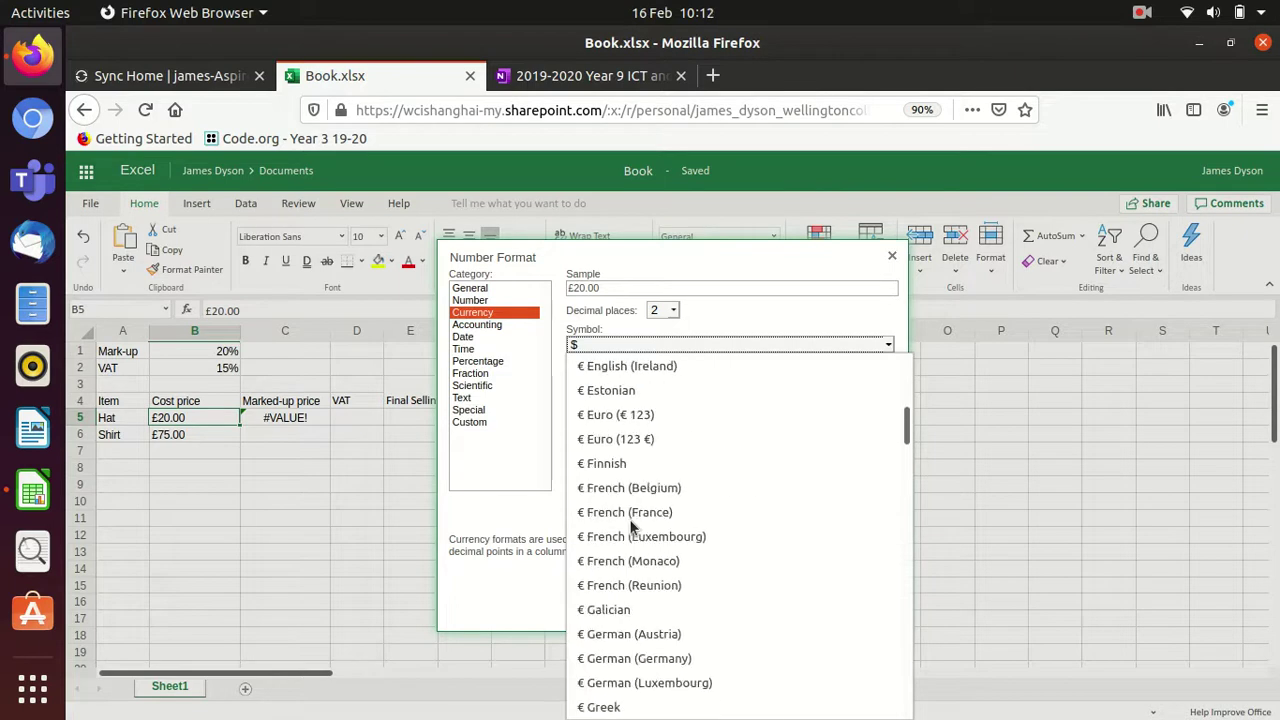
pyautogui.scroll(1, 632, 400)
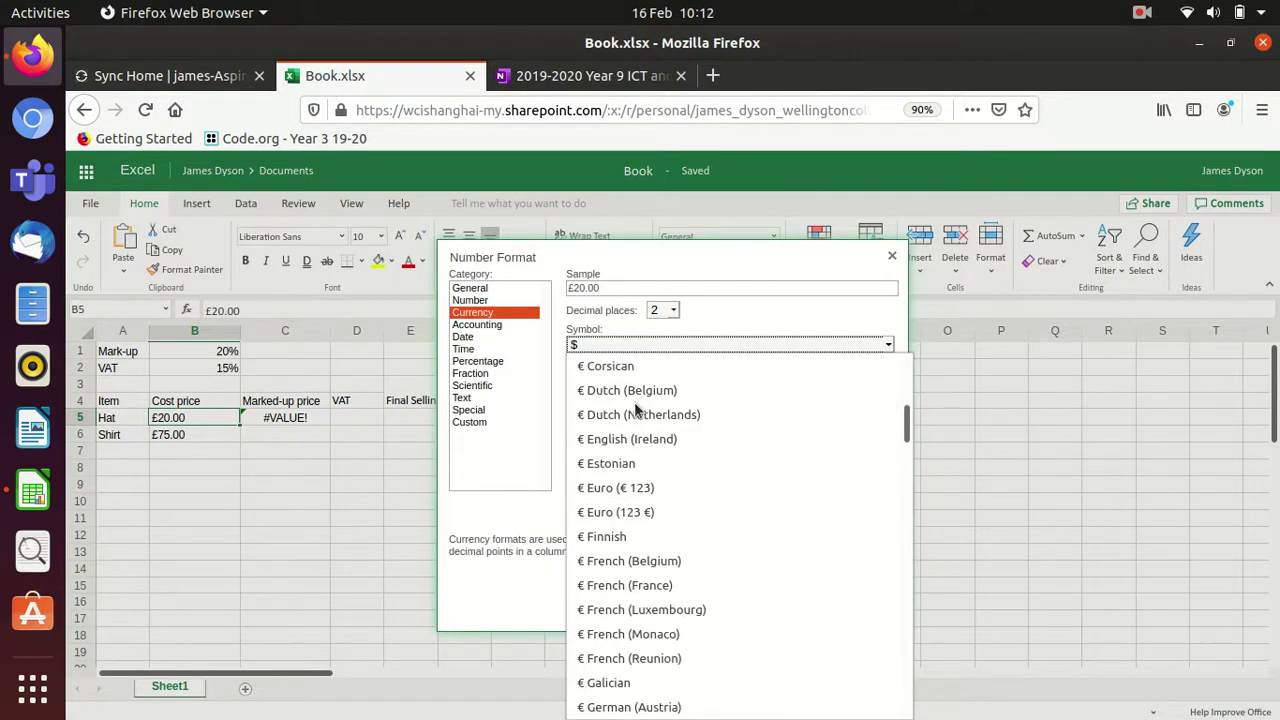
pyautogui.click(630, 440)
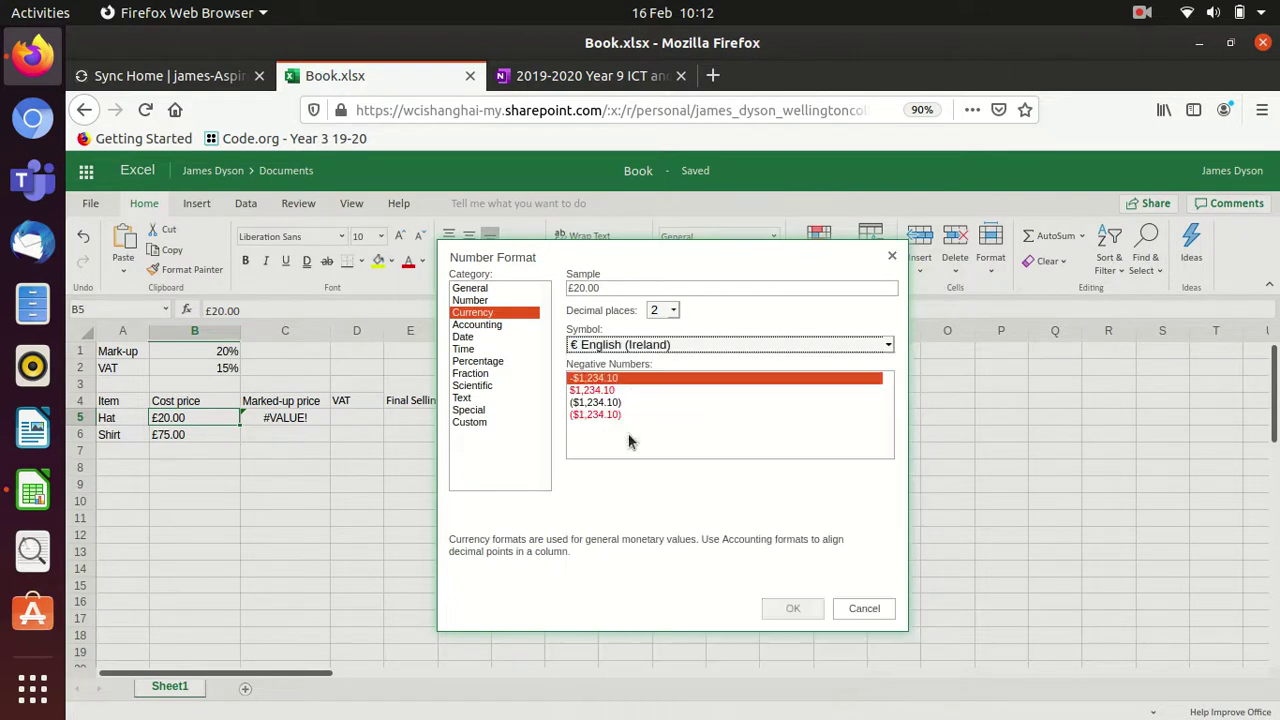
pyautogui.click(620, 345)
pyautogui.scroll(2, 724, 513)
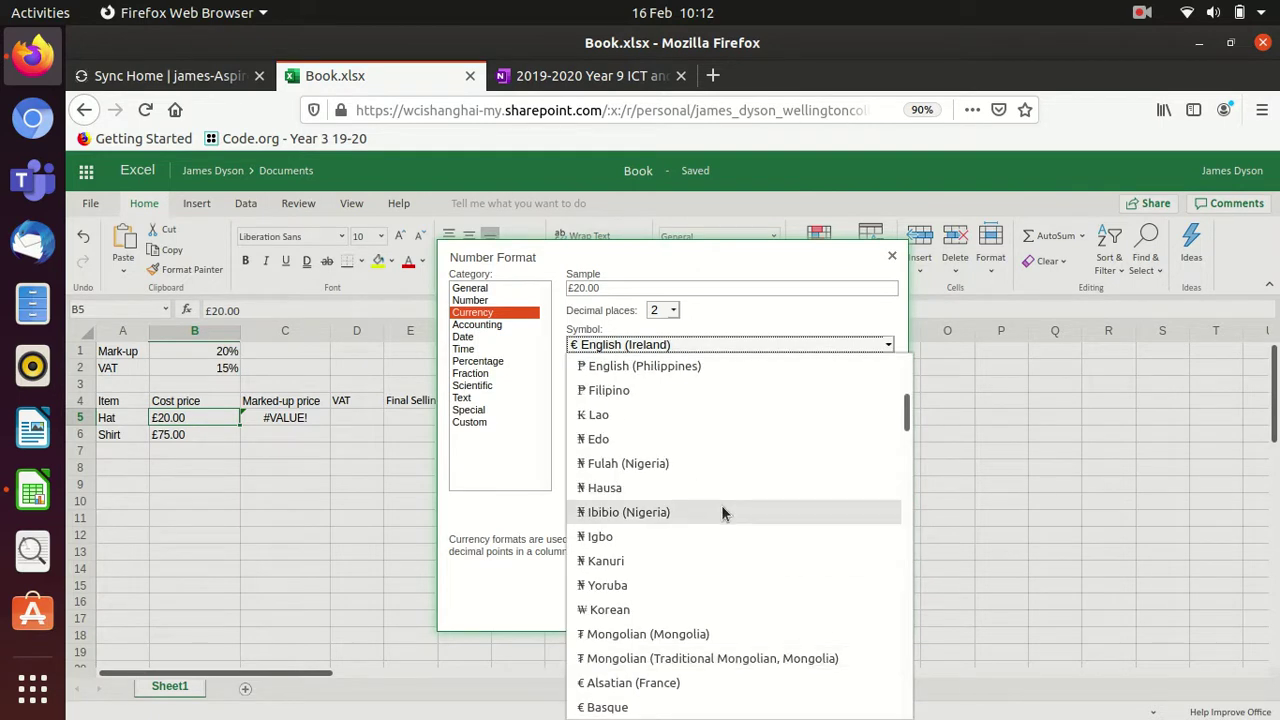
pyautogui.scroll(-3, 720, 512)
pyautogui.scroll(-7, 719, 511)
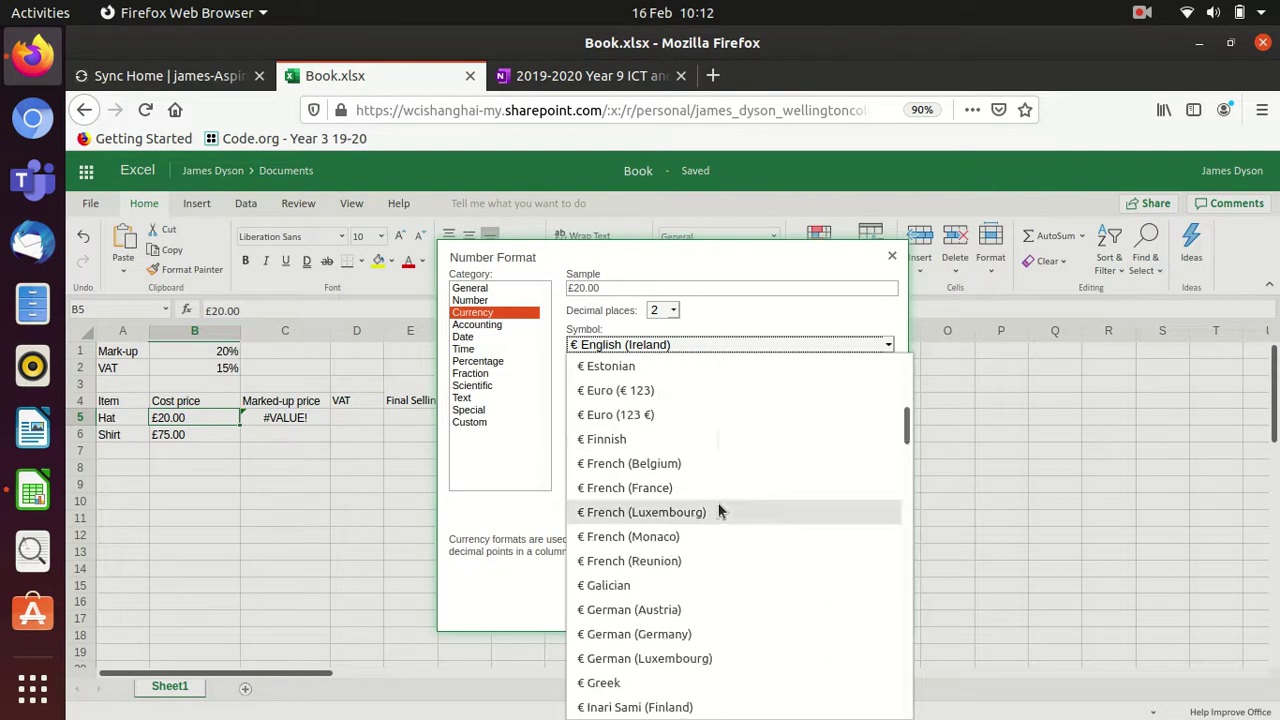
pyautogui.click(654, 345)
# Apply and then reapply the euro Currency format to B5
pyautogui.click(792, 608)
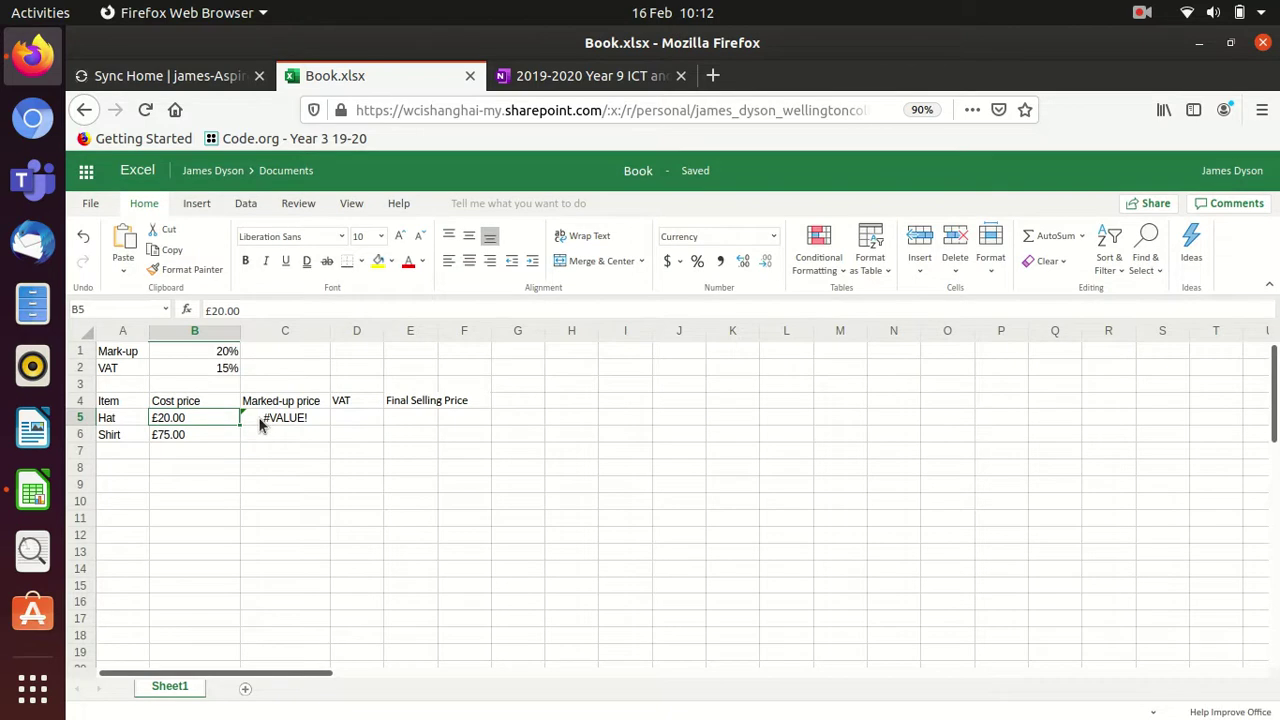
pyautogui.click(209, 437)
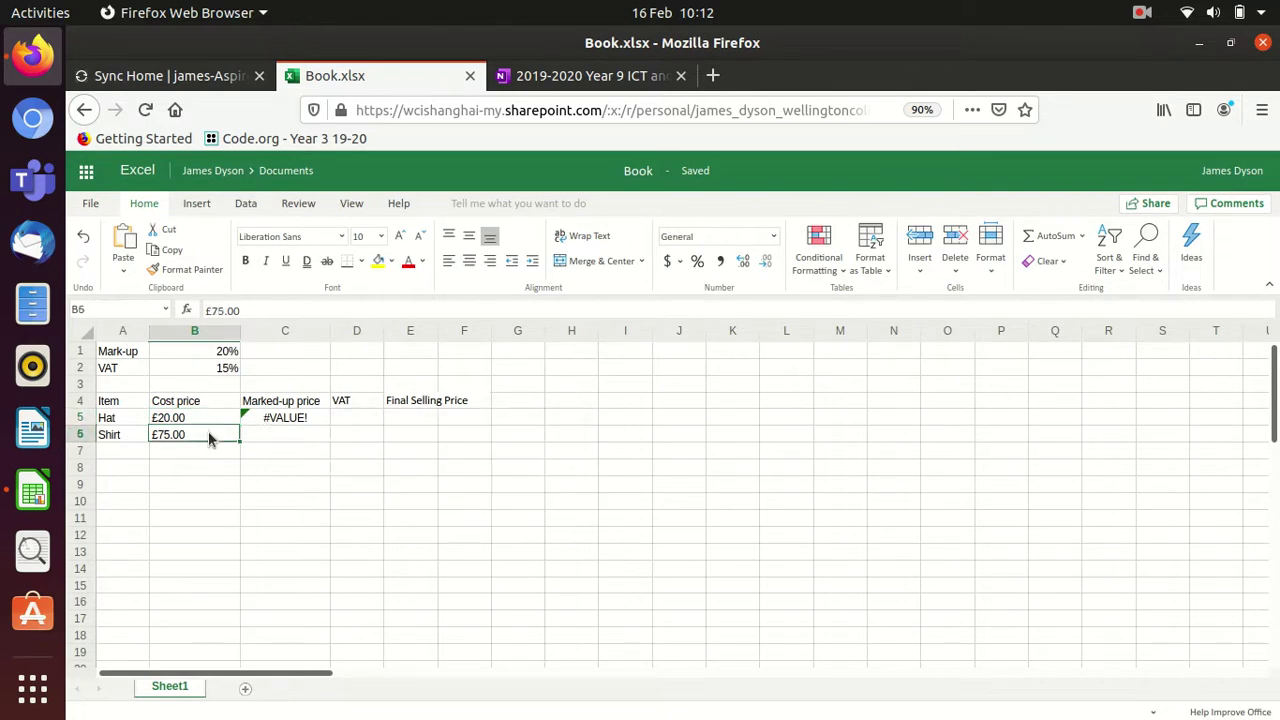
pyautogui.click(200, 420)
pyautogui.rightClick(201, 419)
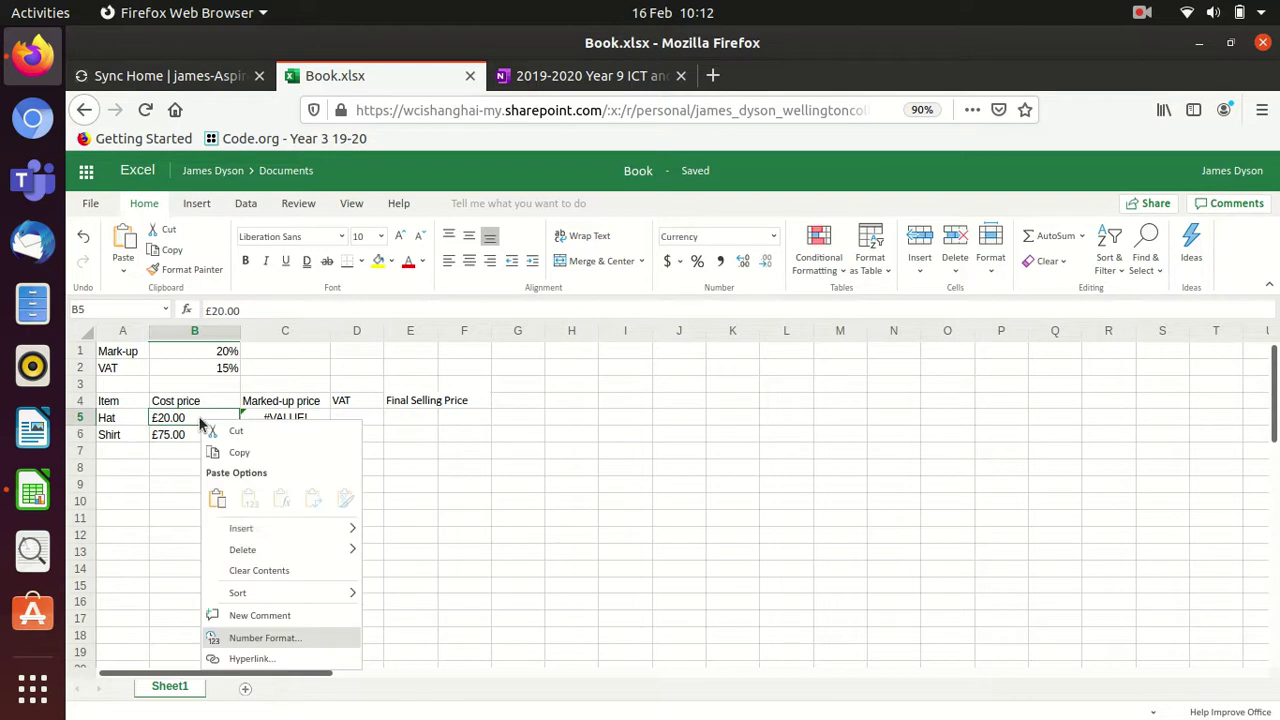
pyautogui.click(262, 640)
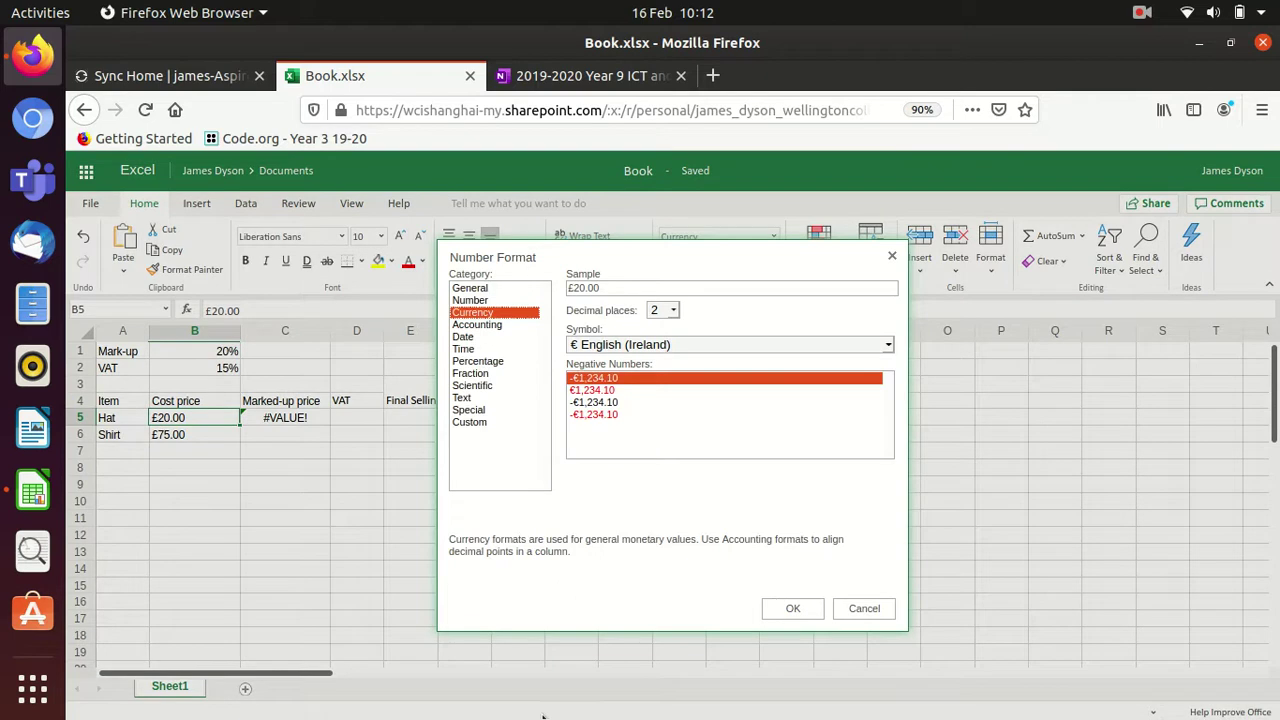
pyautogui.click(792, 609)
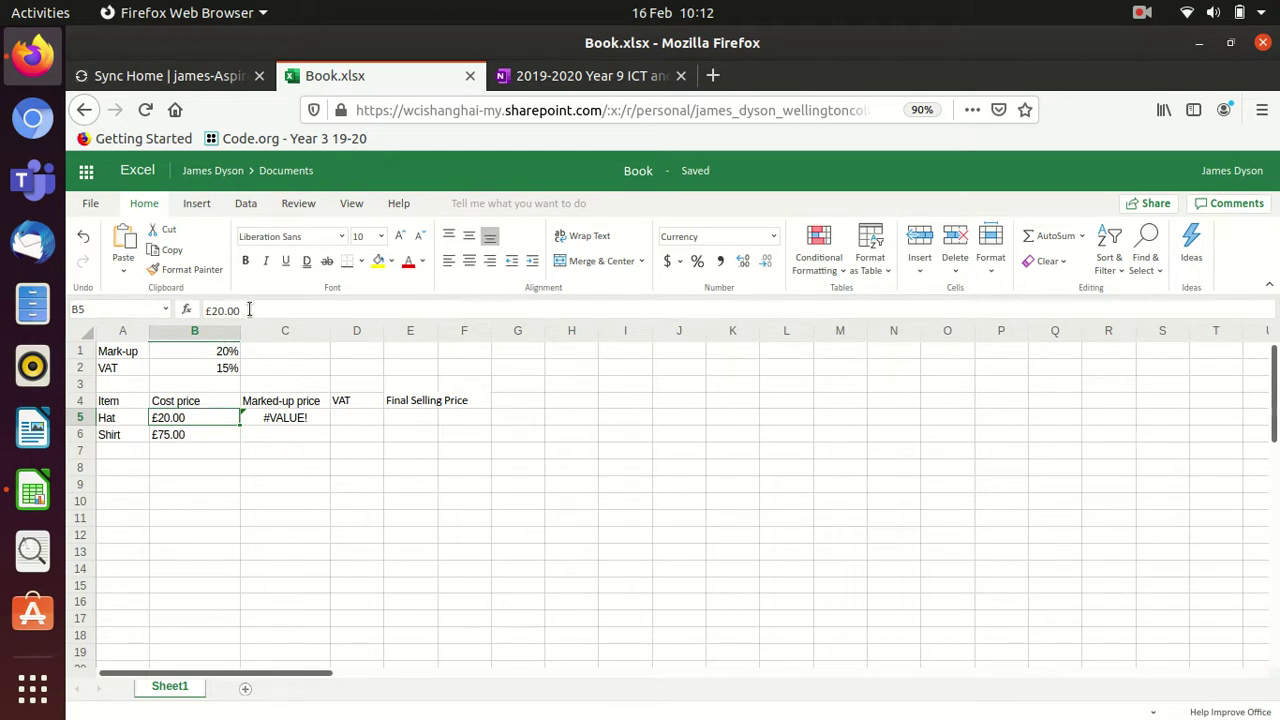
# Re-enter 20 in B5 so it shows €20.00 and C5 calculates 24
pyautogui.moveTo(249, 310); pyautogui.dragTo(189, 312)
pyautogui.write('20')
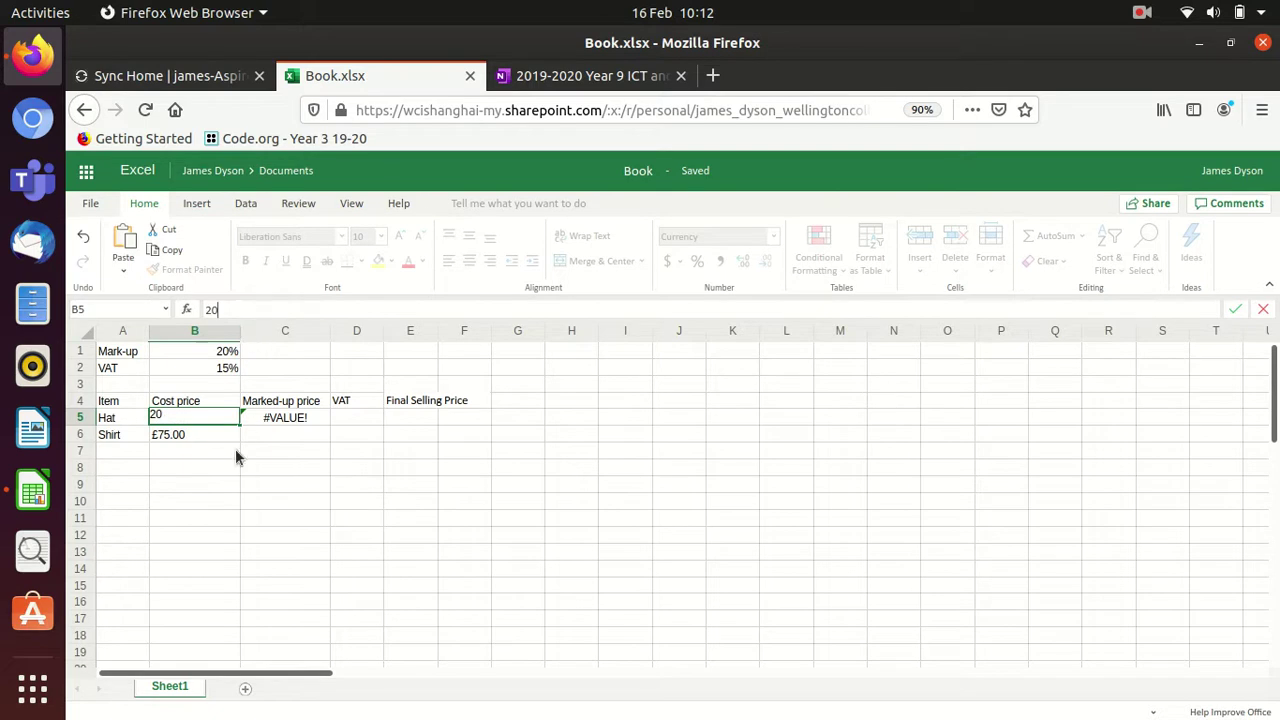
pyautogui.click(284, 466)
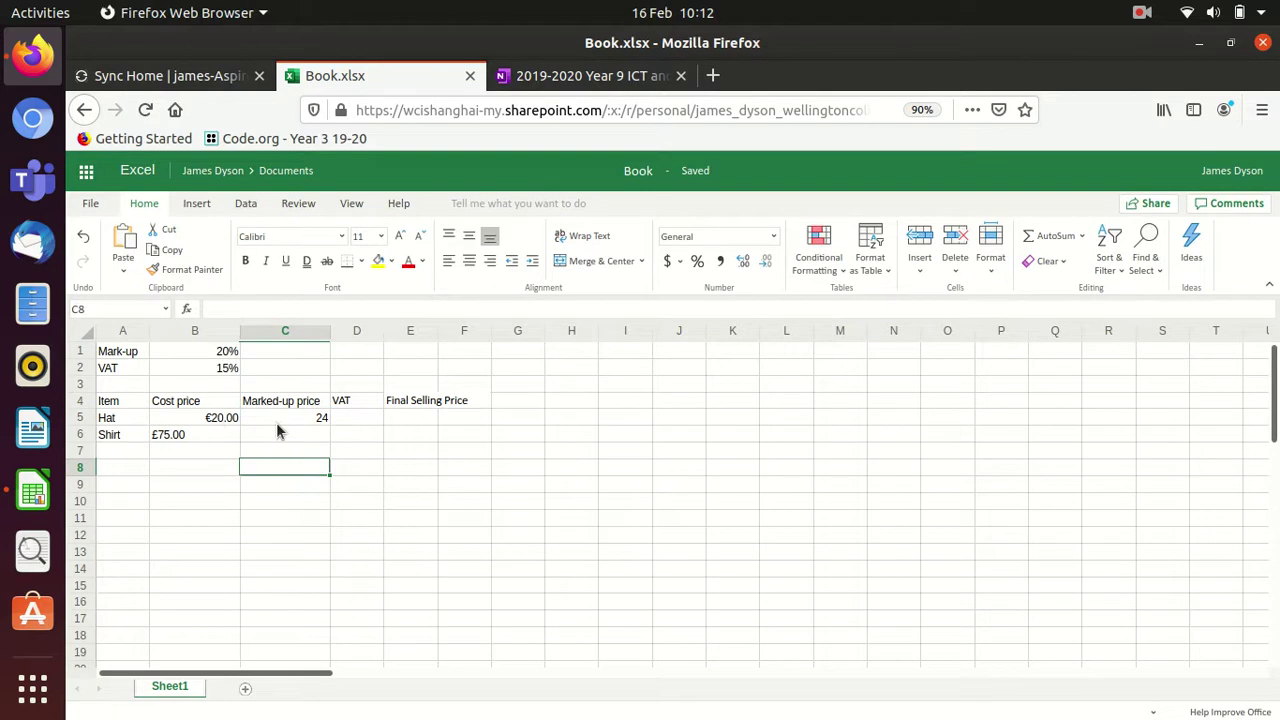
pyautogui.click(204, 436)
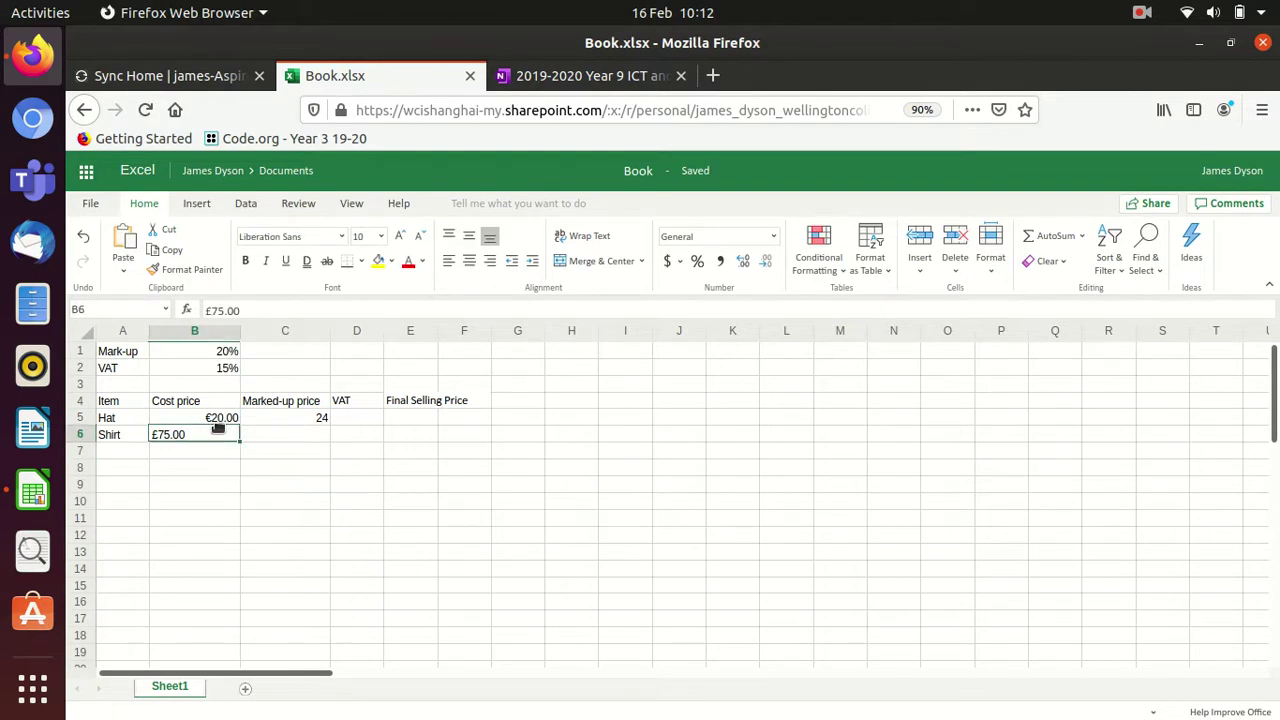
# Format B6 as € English (Ireland) Currency and re-enter 75 so it reads €75.00
pyautogui.rightClick(218, 428)
pyautogui.click(296, 652)
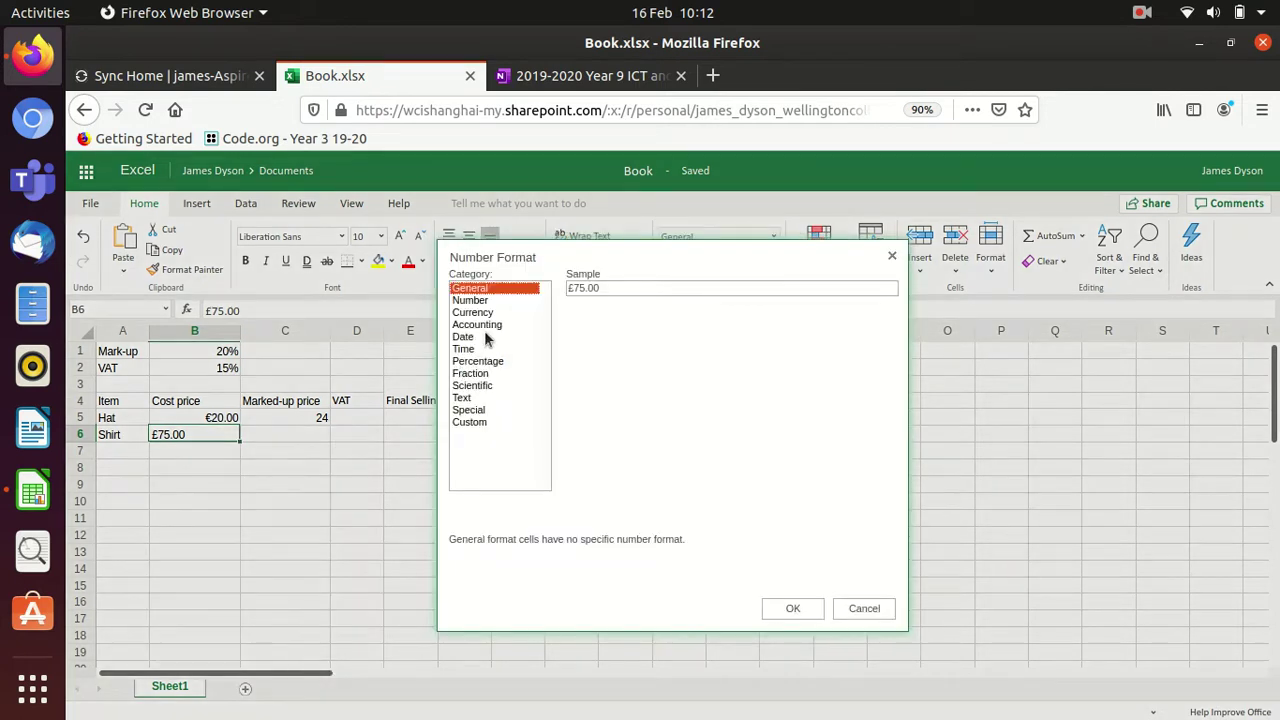
pyautogui.click(487, 313)
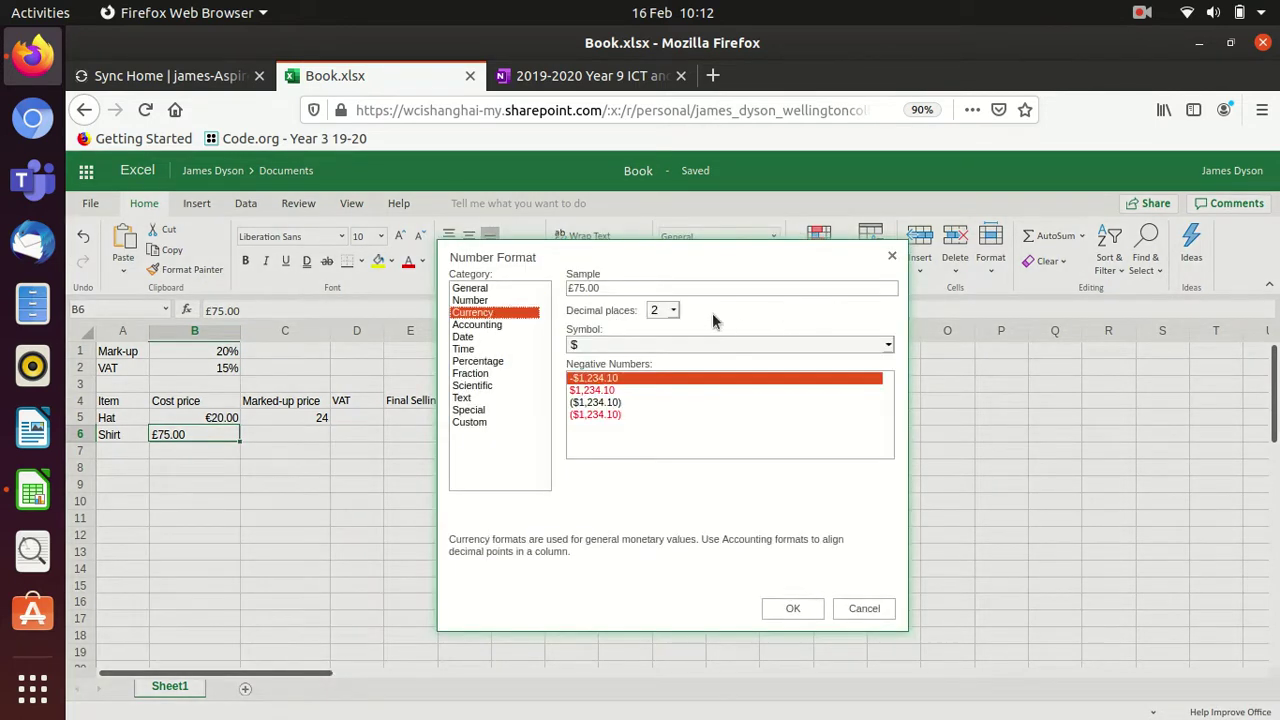
pyautogui.click(707, 345)
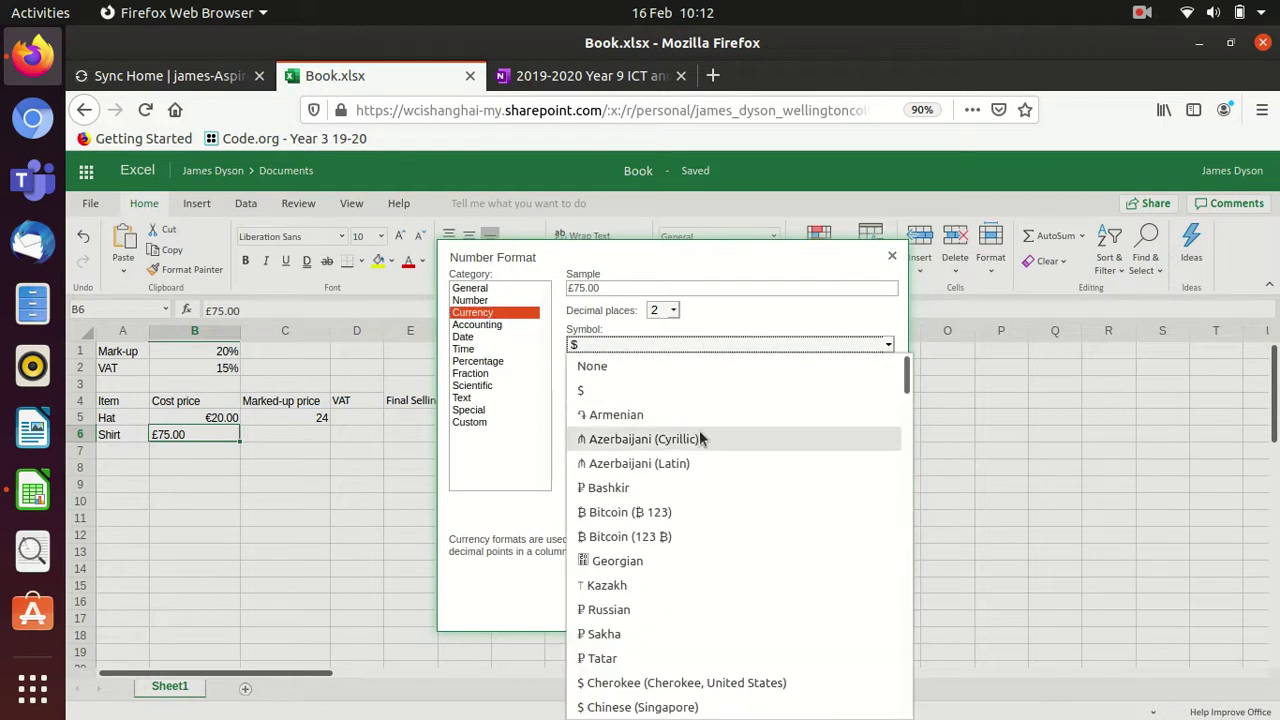
pyautogui.scroll(-4, 700, 470)
pyautogui.scroll(-4, 688, 512)
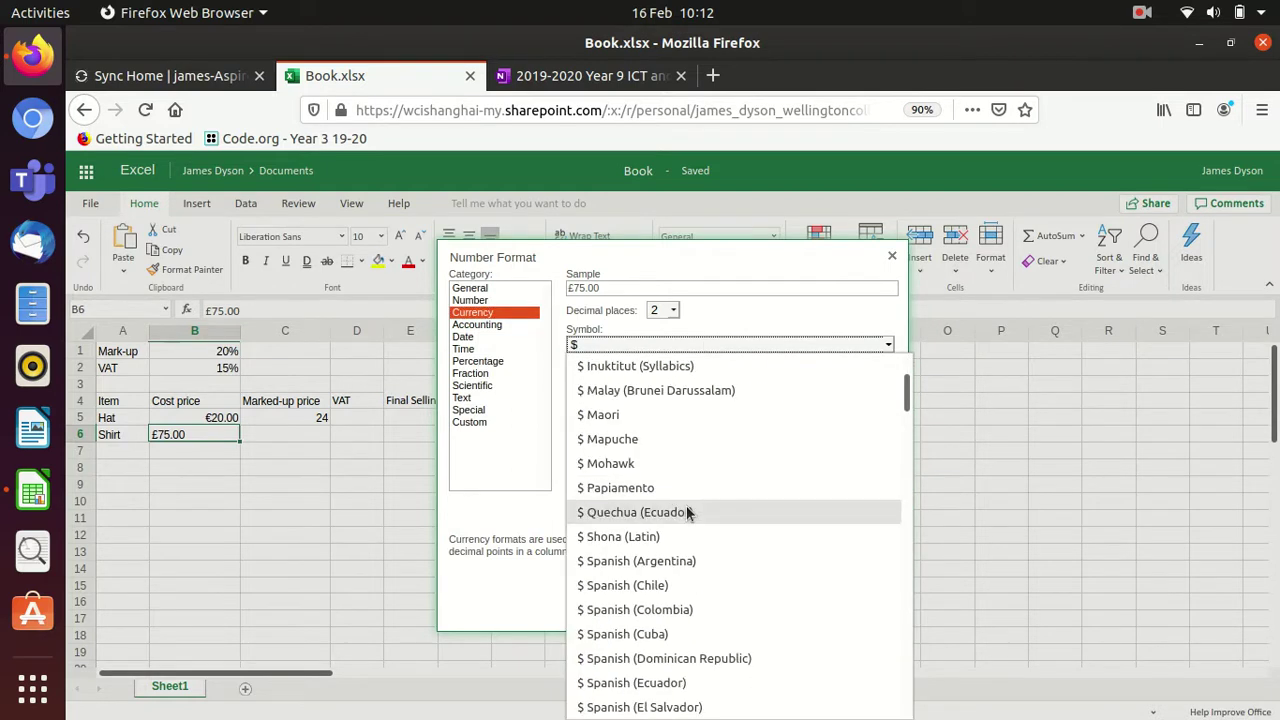
pyautogui.scroll(-15, 687, 512)
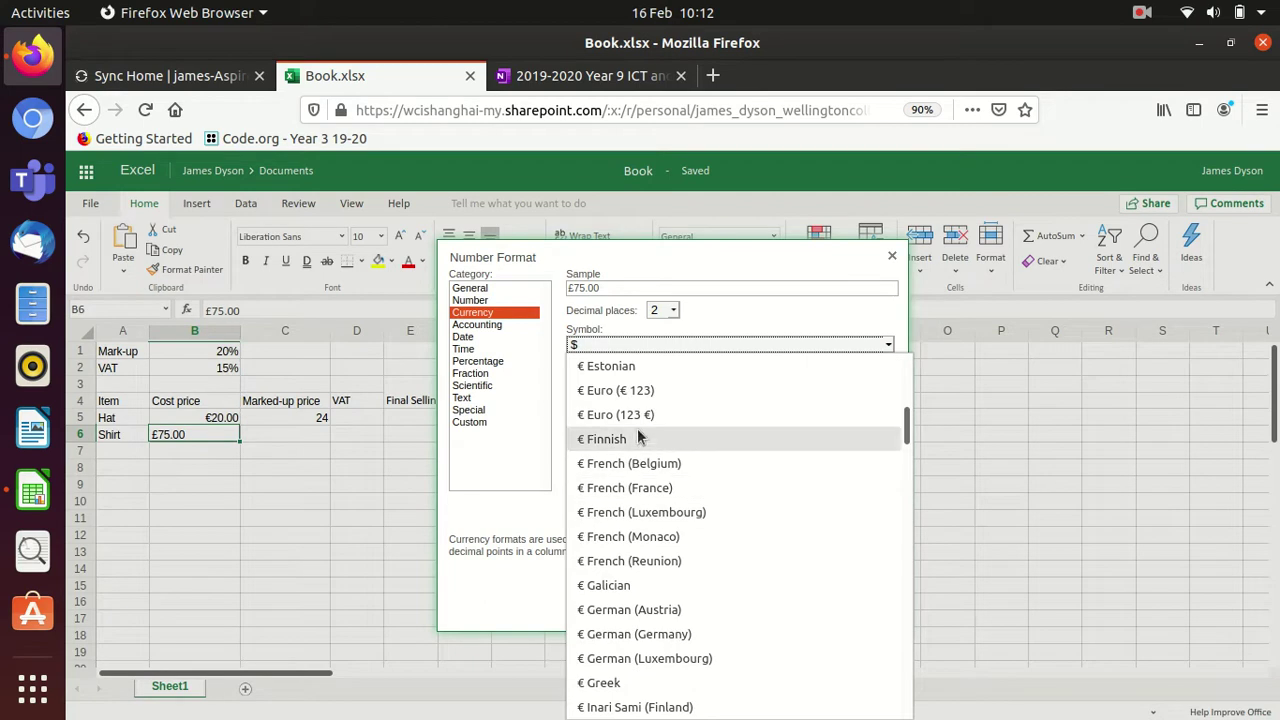
pyautogui.scroll(2, 634, 510)
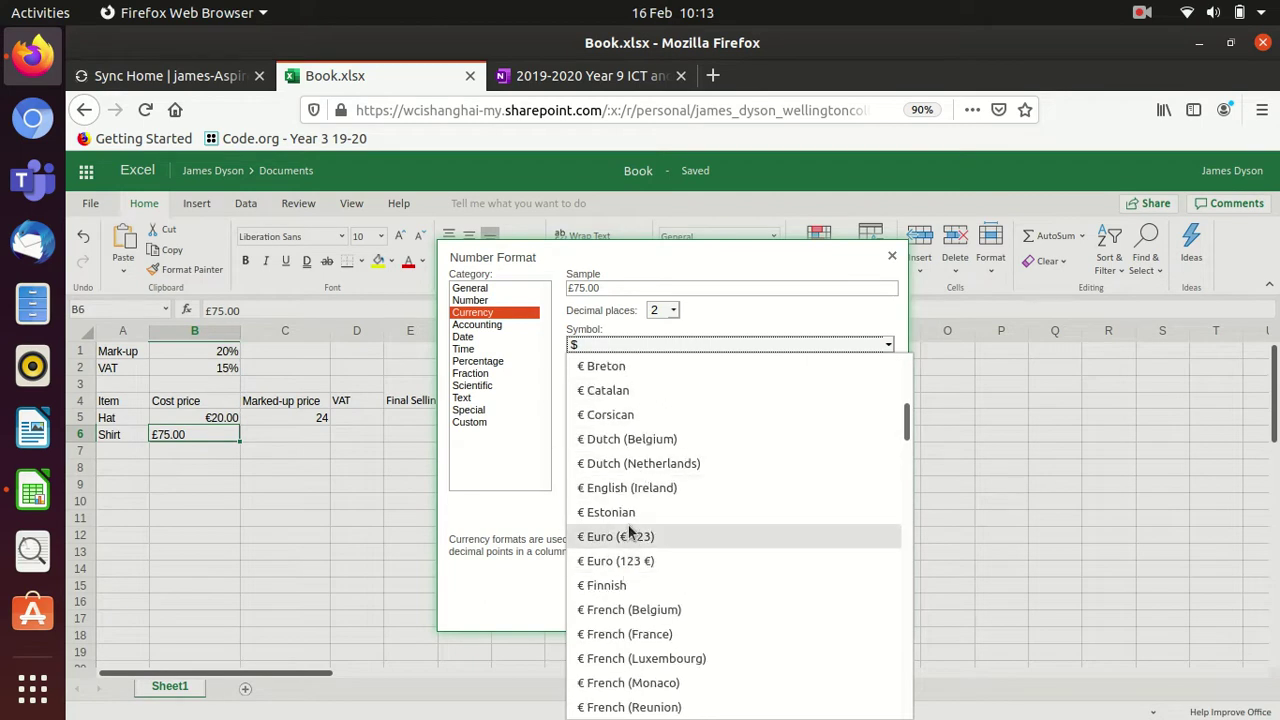
pyautogui.click(628, 487)
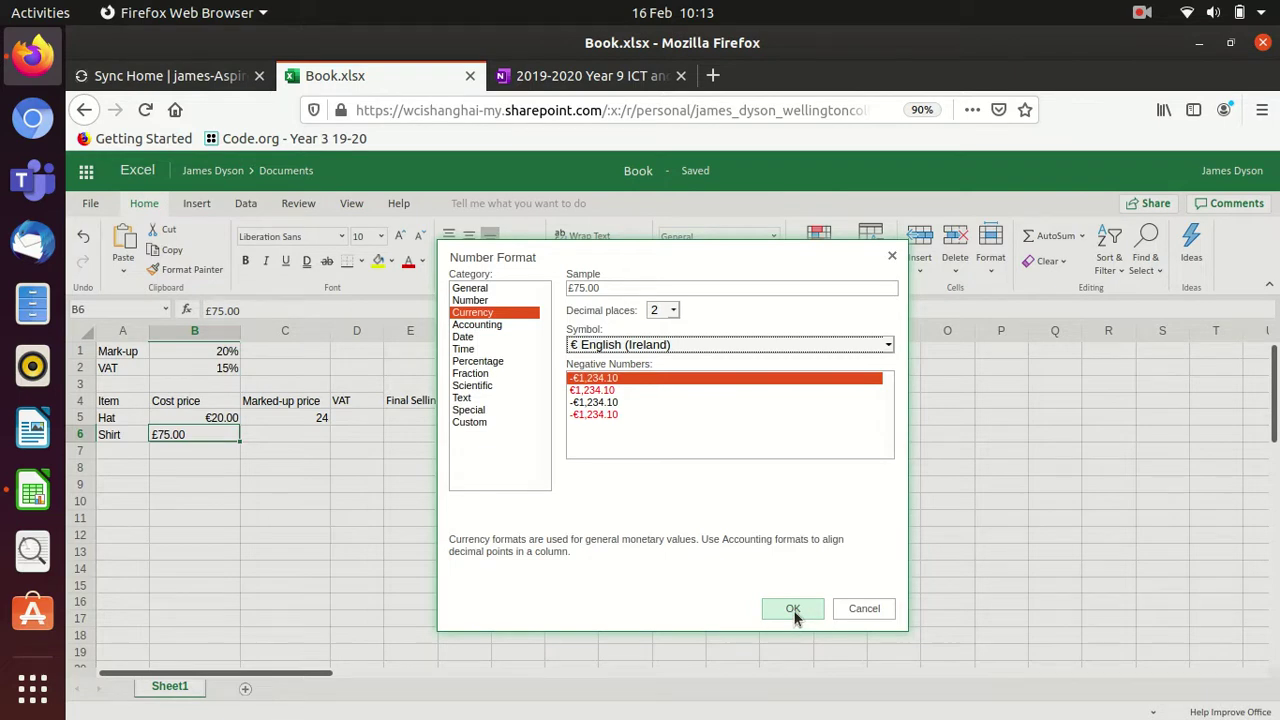
pyautogui.click(793, 610)
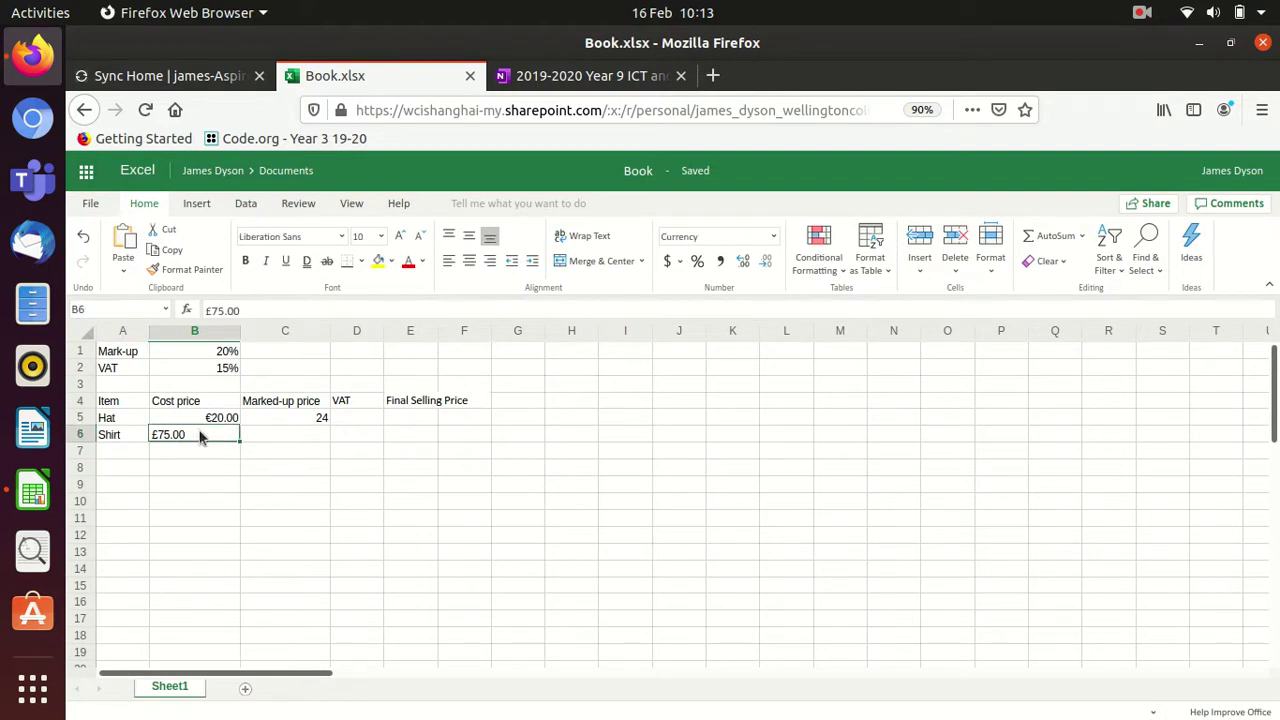
pyautogui.write('75')
pyautogui.press('Return')
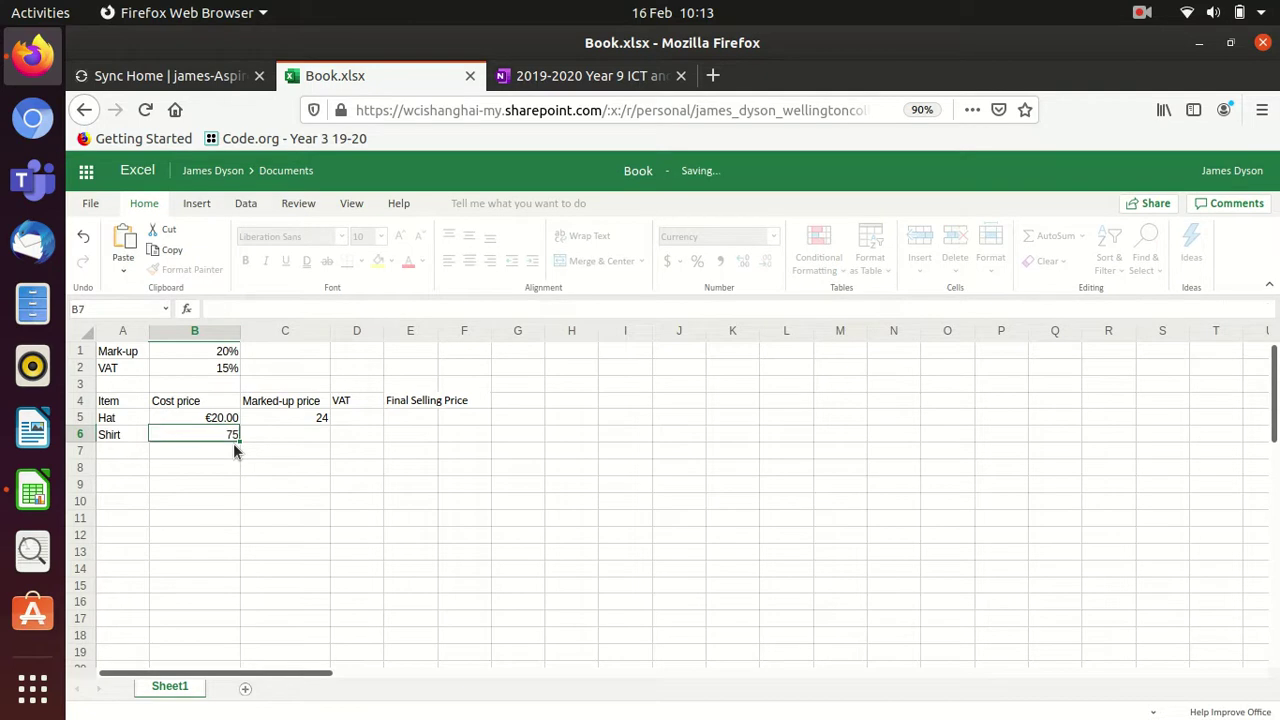
# Enter =sum(B6+(B6+B1)) in C6 for the shirt's marked-up price
pyautogui.click(316, 436)
pyautogui.click(272, 302)
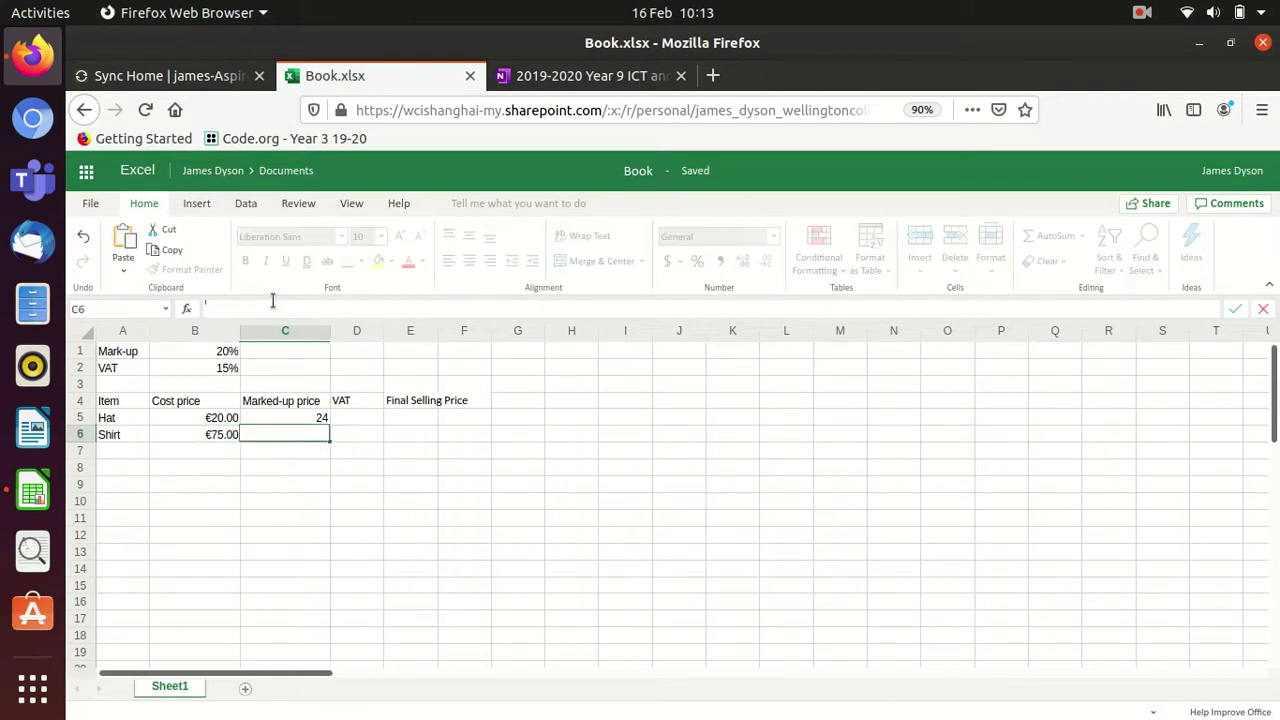
pyautogui.write('=sum')
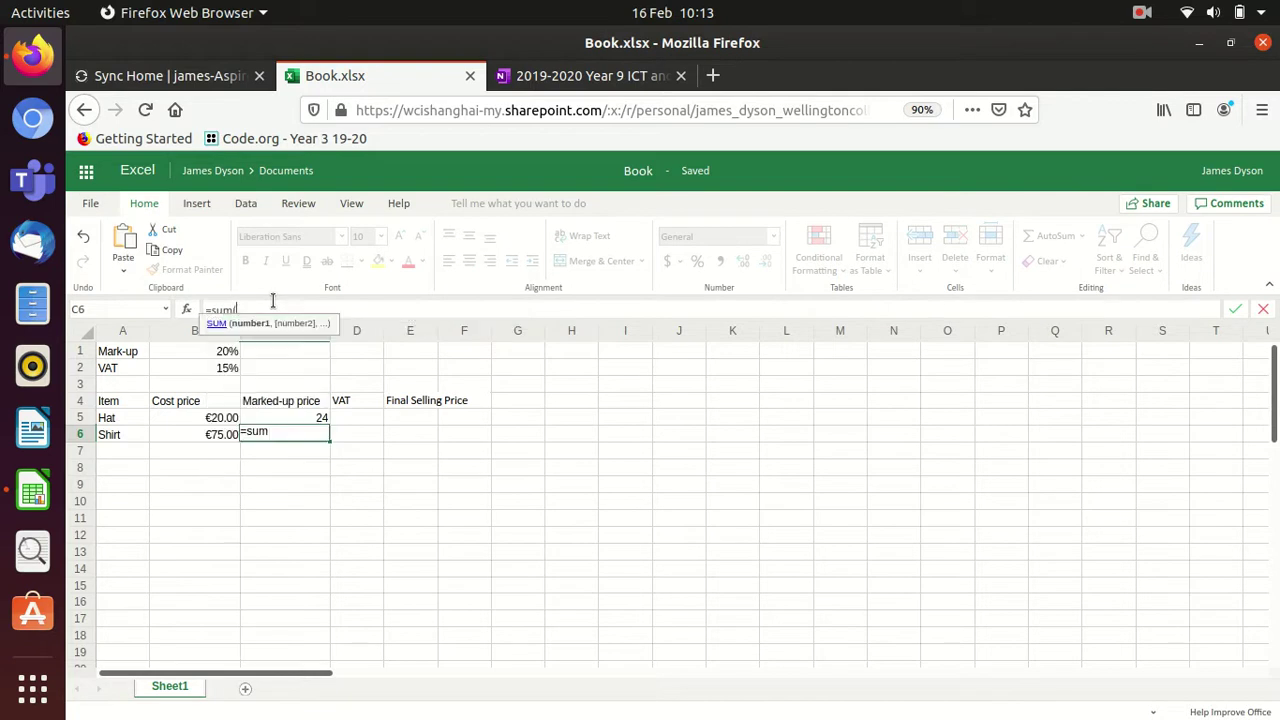
pyautogui.write('(')
pyautogui.click(199, 434)
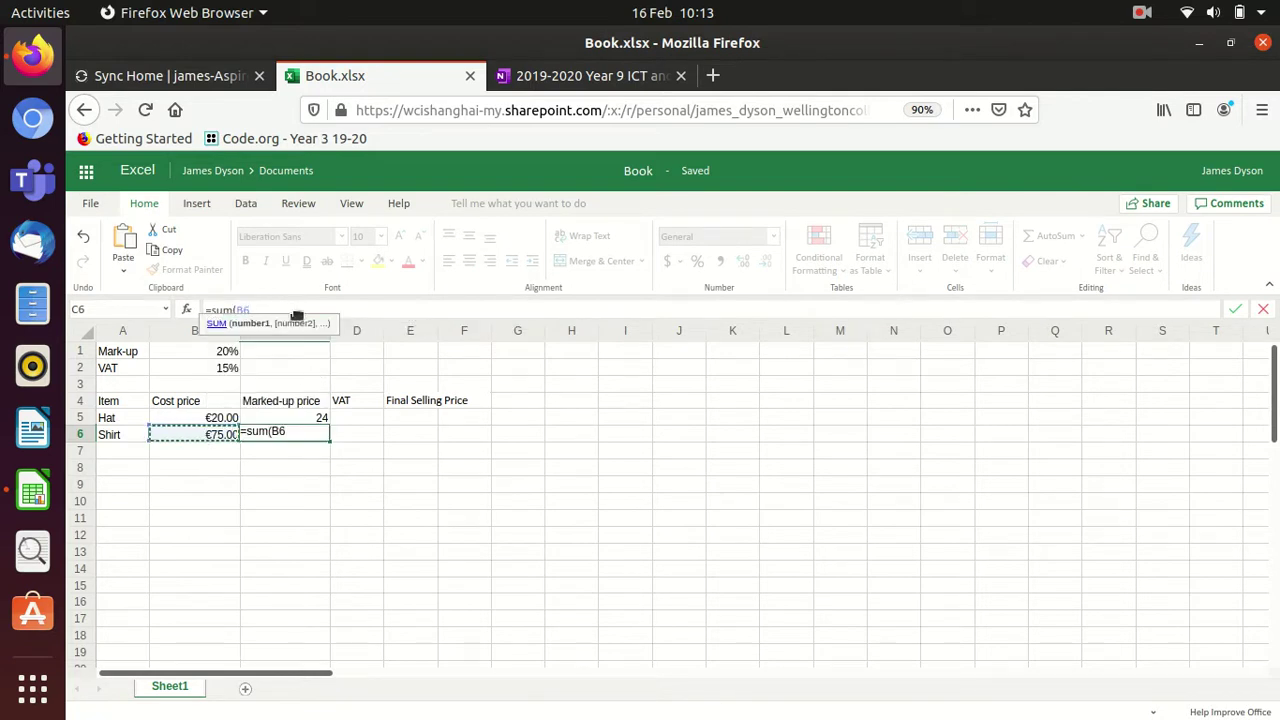
pyautogui.write('+')
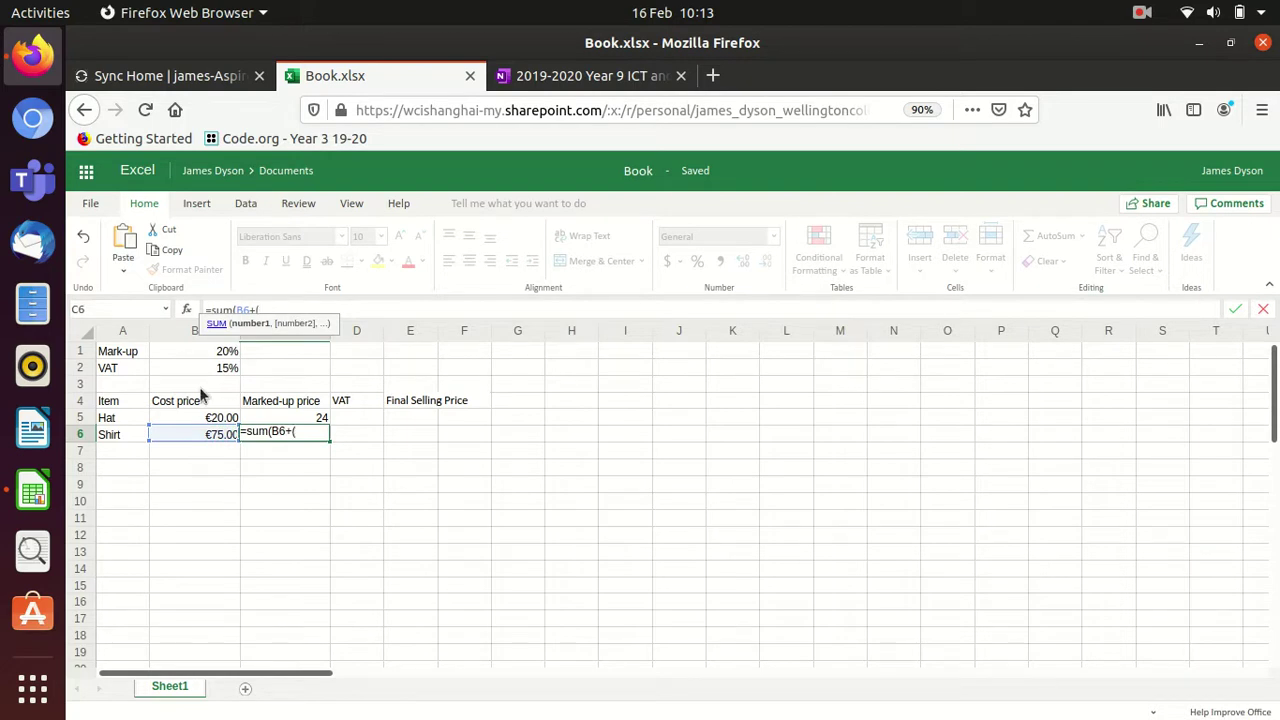
pyautogui.write('(')
pyautogui.click(218, 436)
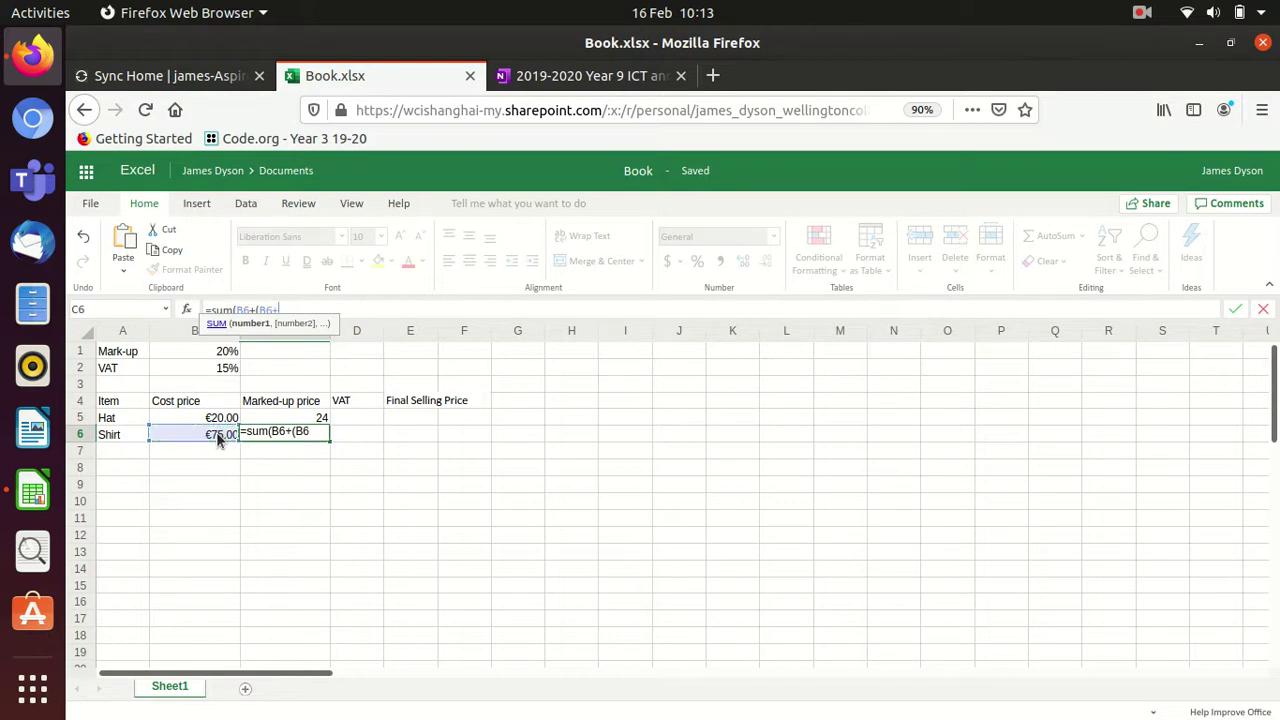
pyautogui.write('+')
pyautogui.click(215, 353)
pyautogui.write('))')
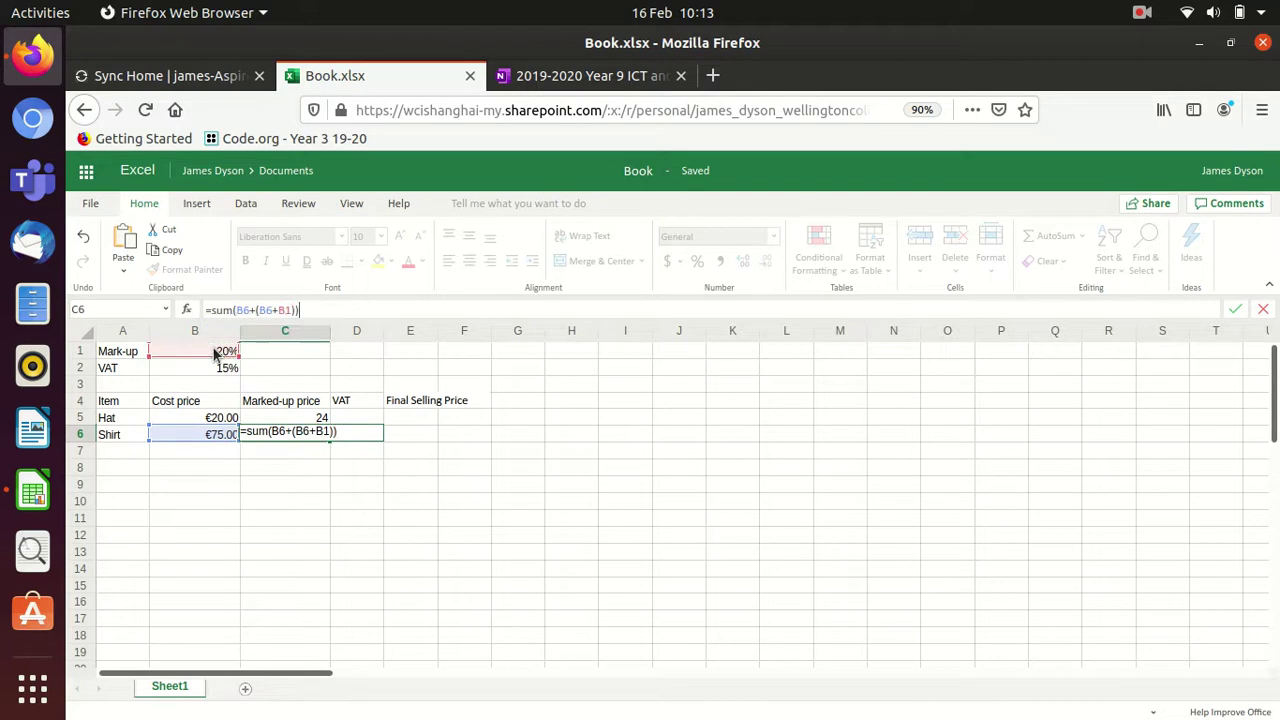
pyautogui.press('Return')
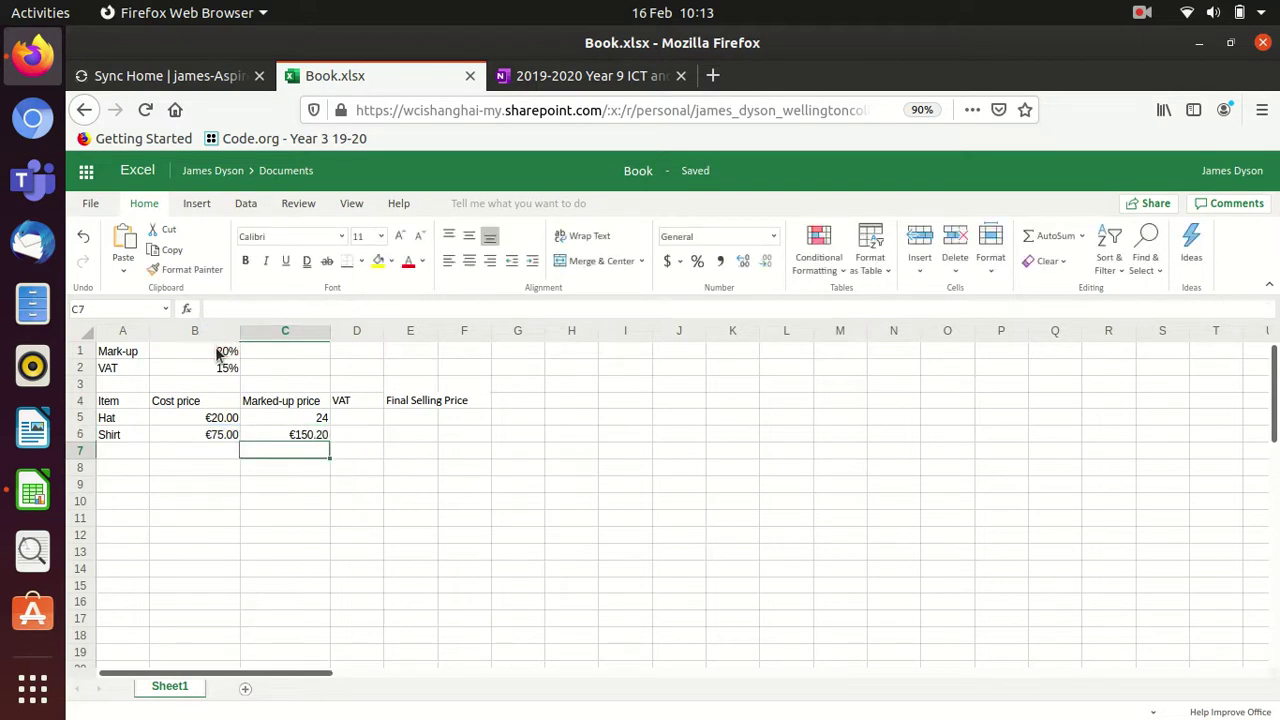
# Correct C6's formula to =SUM(B6+(B6*B1)), giving €90.00
pyautogui.click(306, 437)
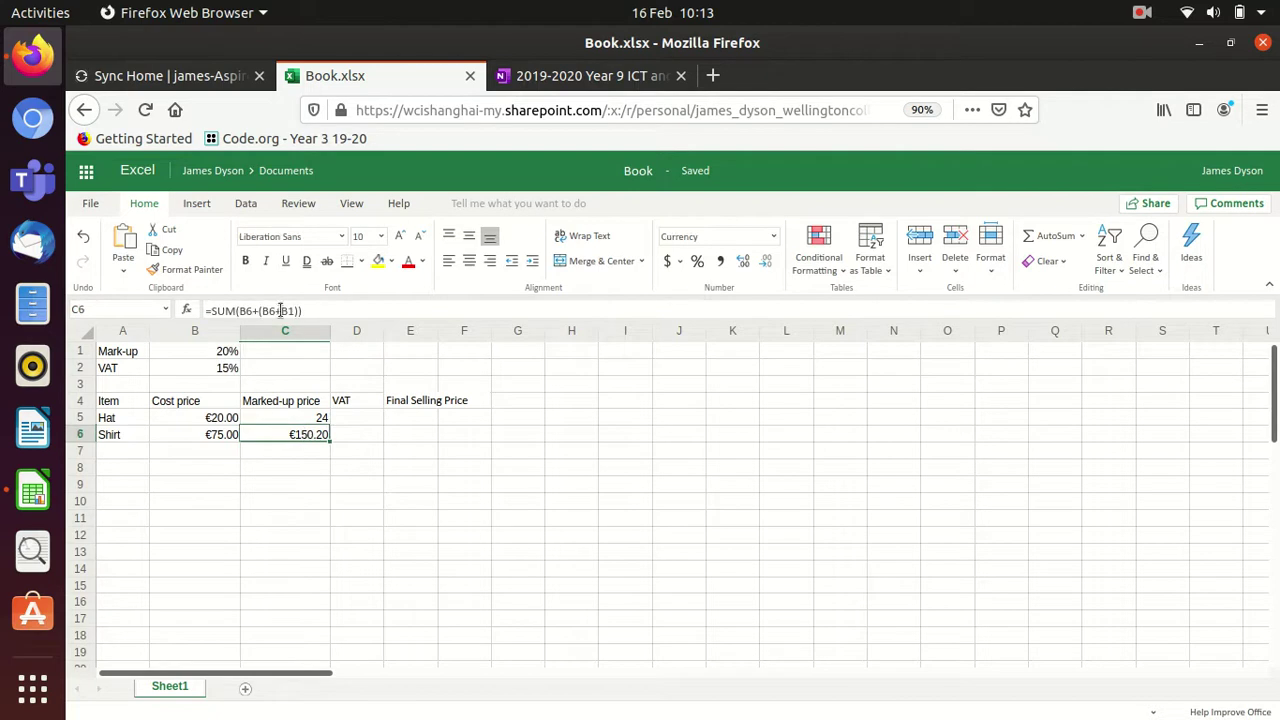
pyautogui.click(280, 310)
pyautogui.press('BackSpace')
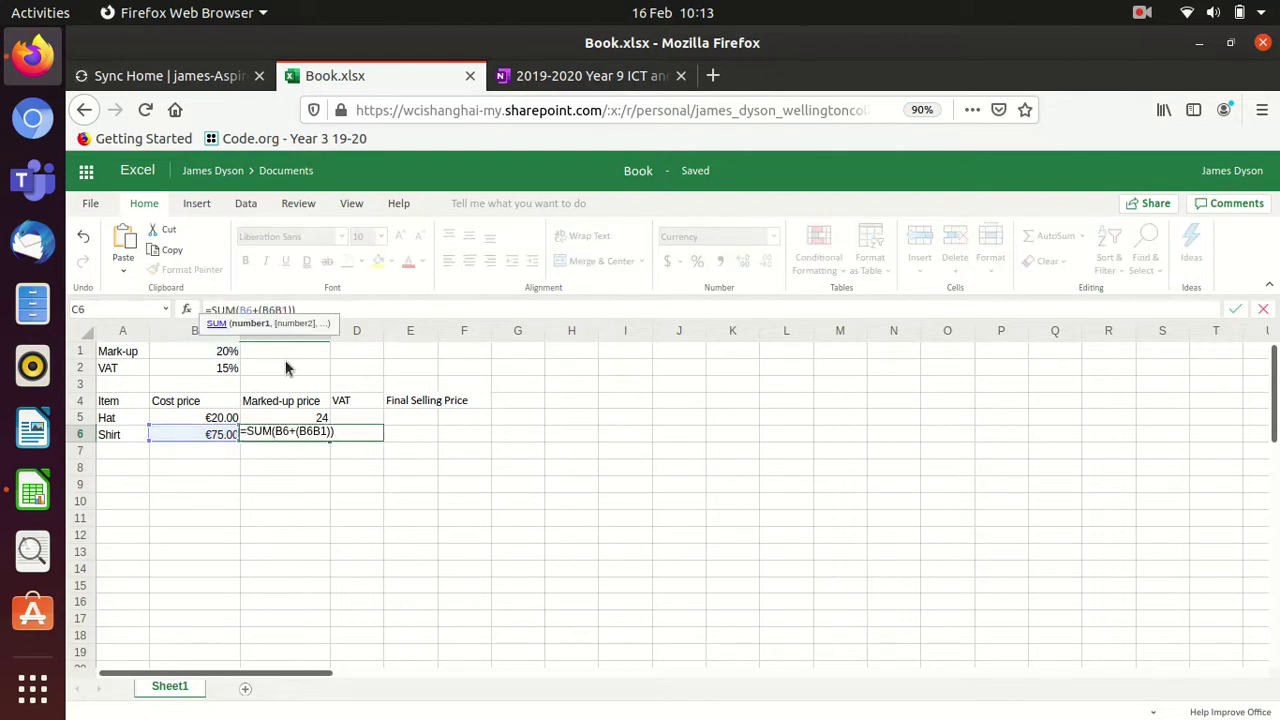
pyautogui.write('*')
pyautogui.press('Return')
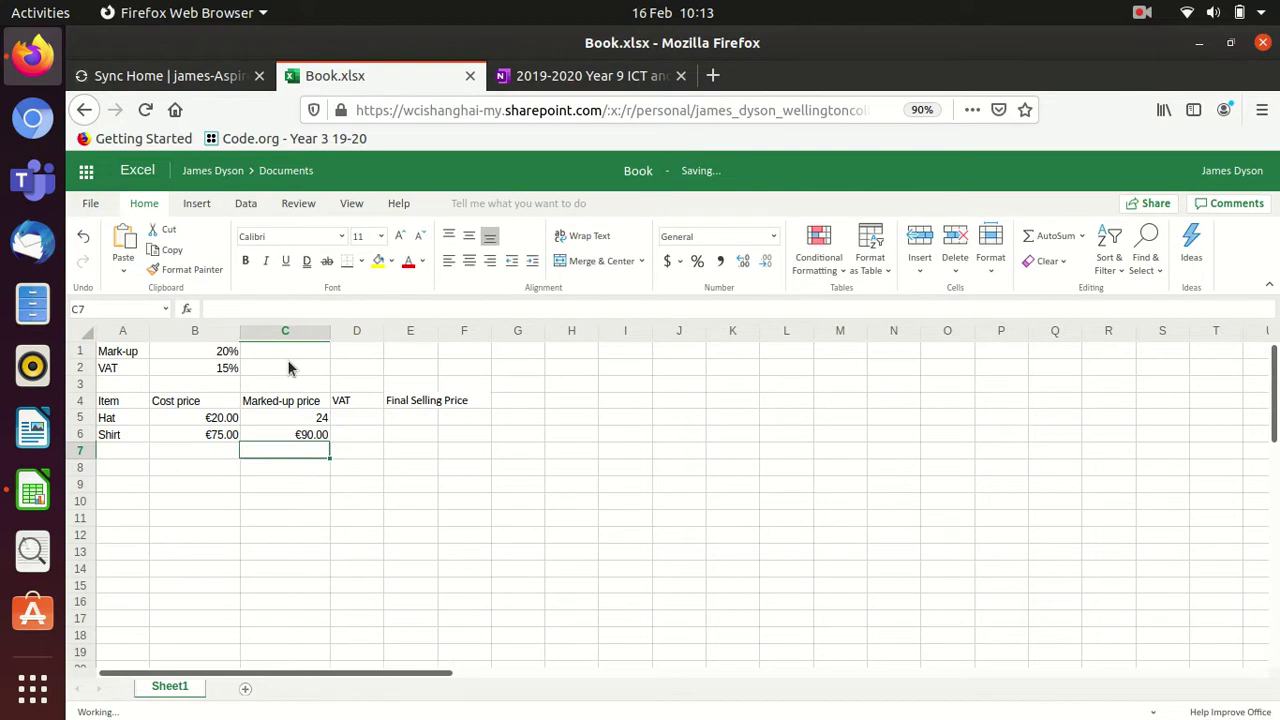
# Format C5 as € English (Ireland) Currency so the hat's price shows €24.00
pyautogui.click(285, 420)
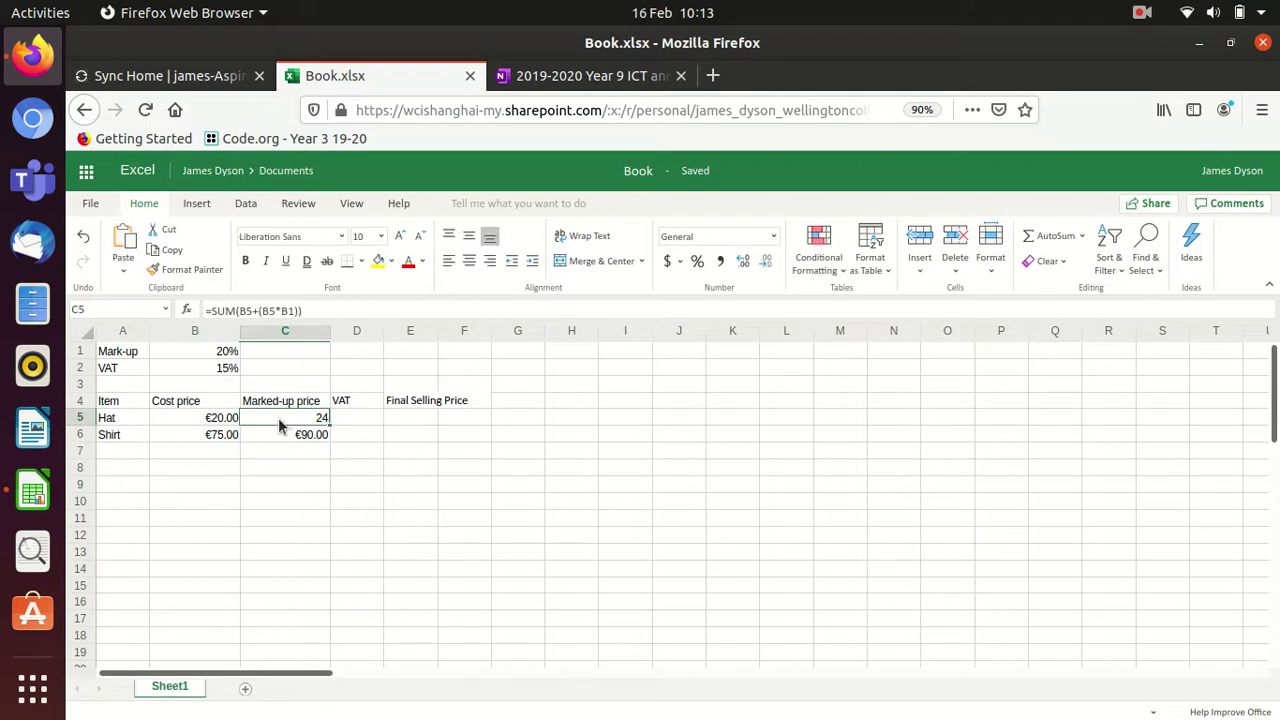
pyautogui.rightClick(285, 420)
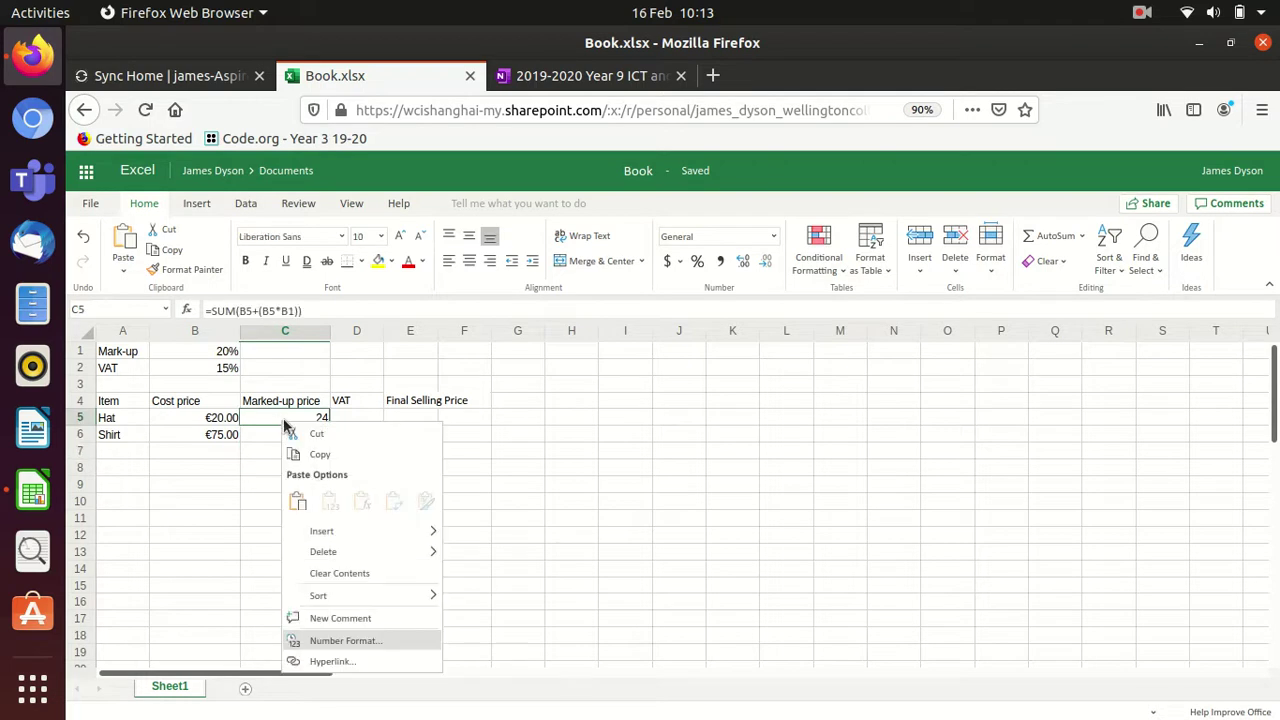
pyautogui.click(345, 640)
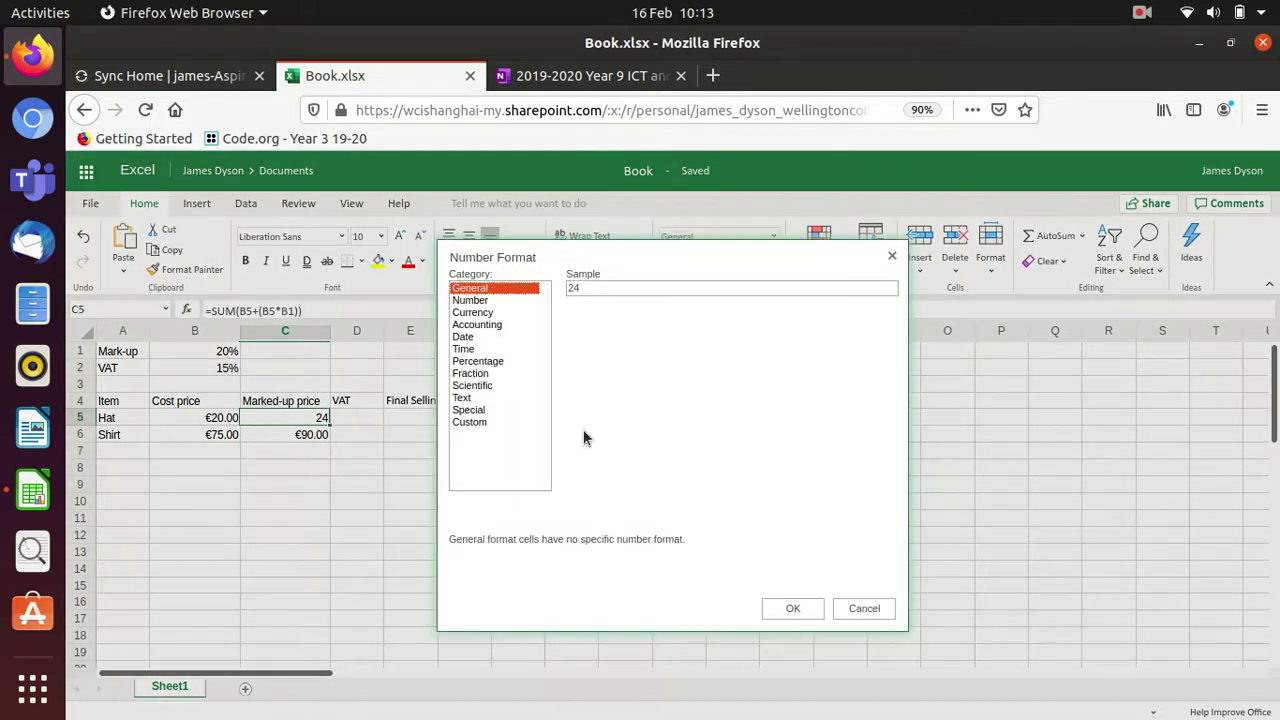
pyautogui.click(478, 314)
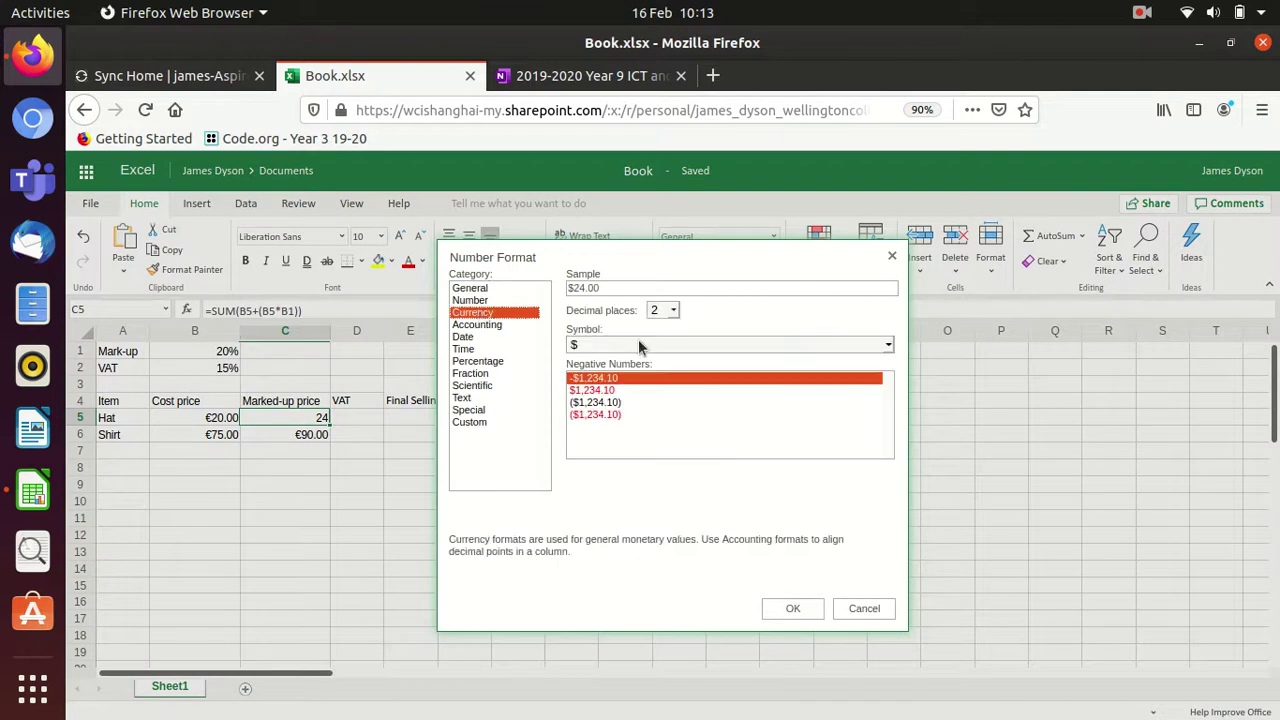
pyautogui.click(638, 340)
pyautogui.scroll(-15, 650, 535)
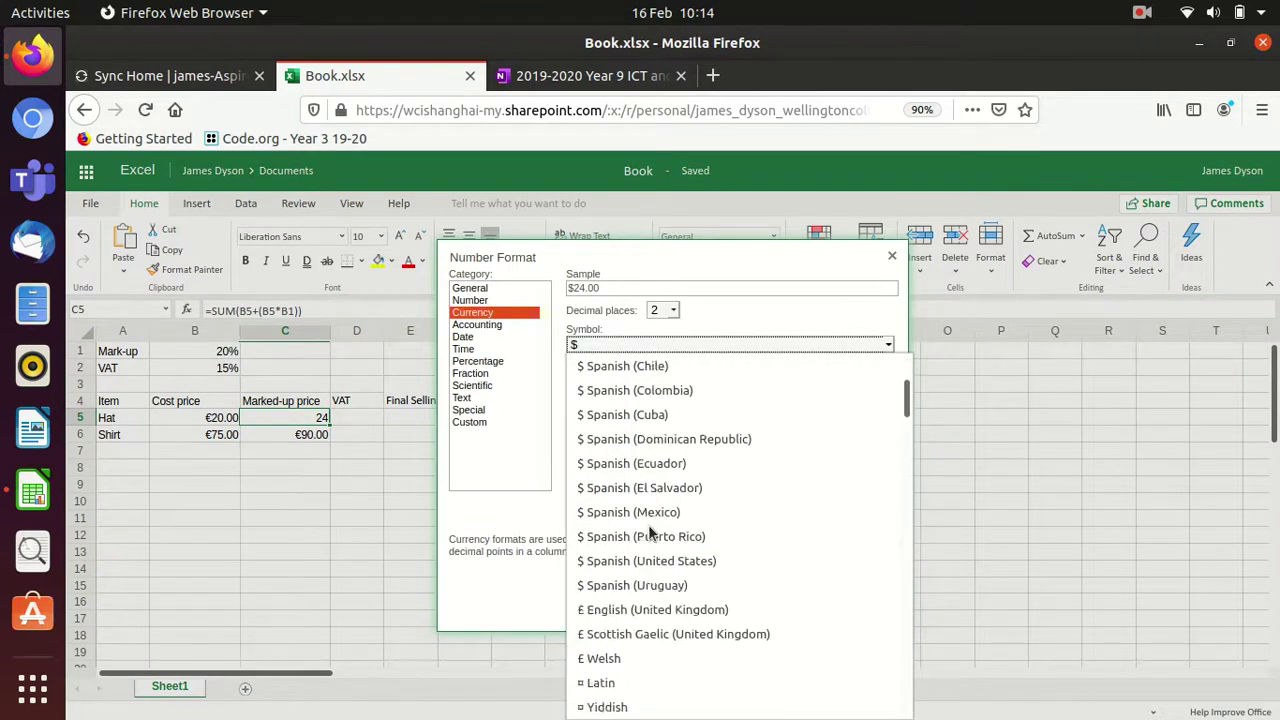
pyautogui.scroll(-15, 648, 535)
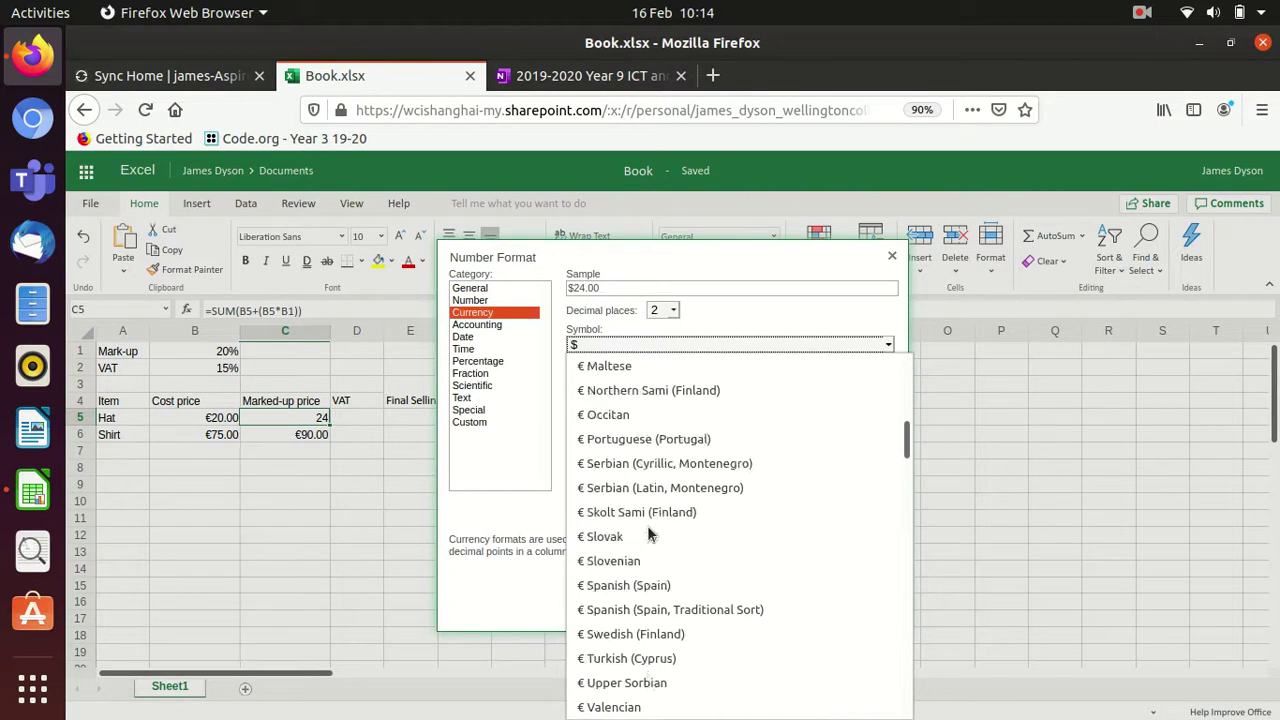
pyautogui.scroll(10, 648, 535)
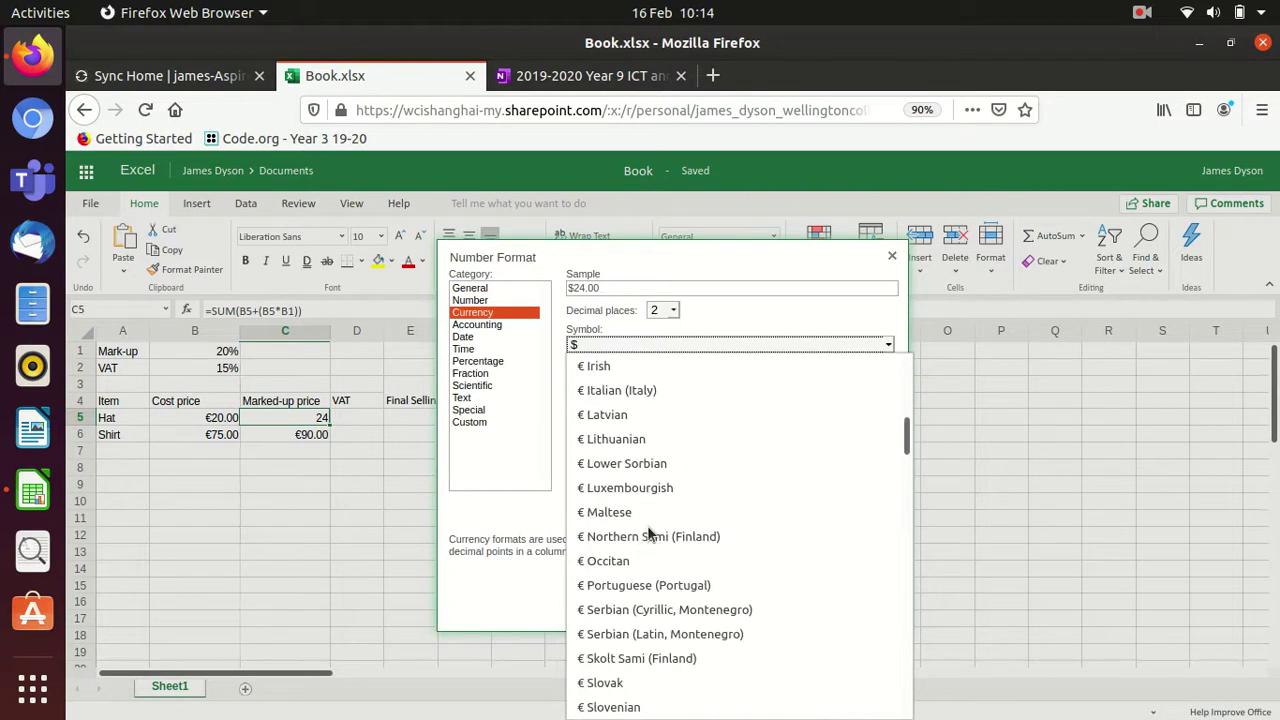
pyautogui.scroll(2, 648, 535)
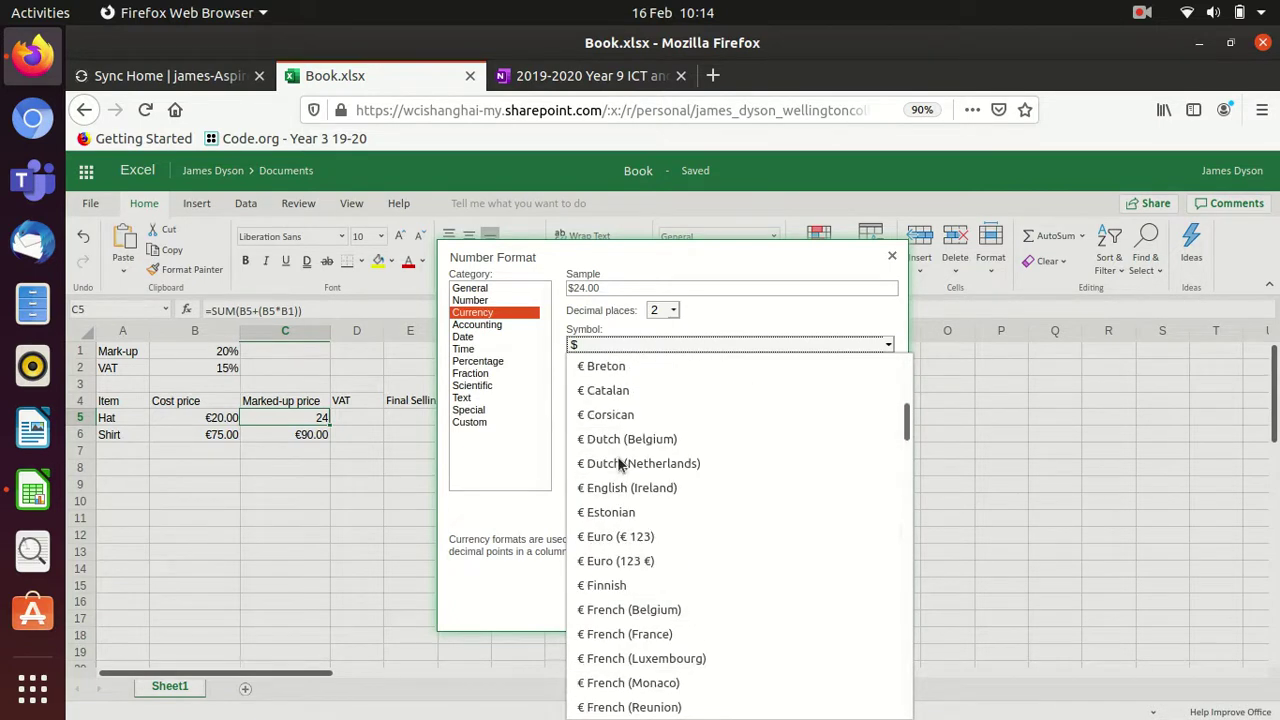
pyautogui.click(648, 489)
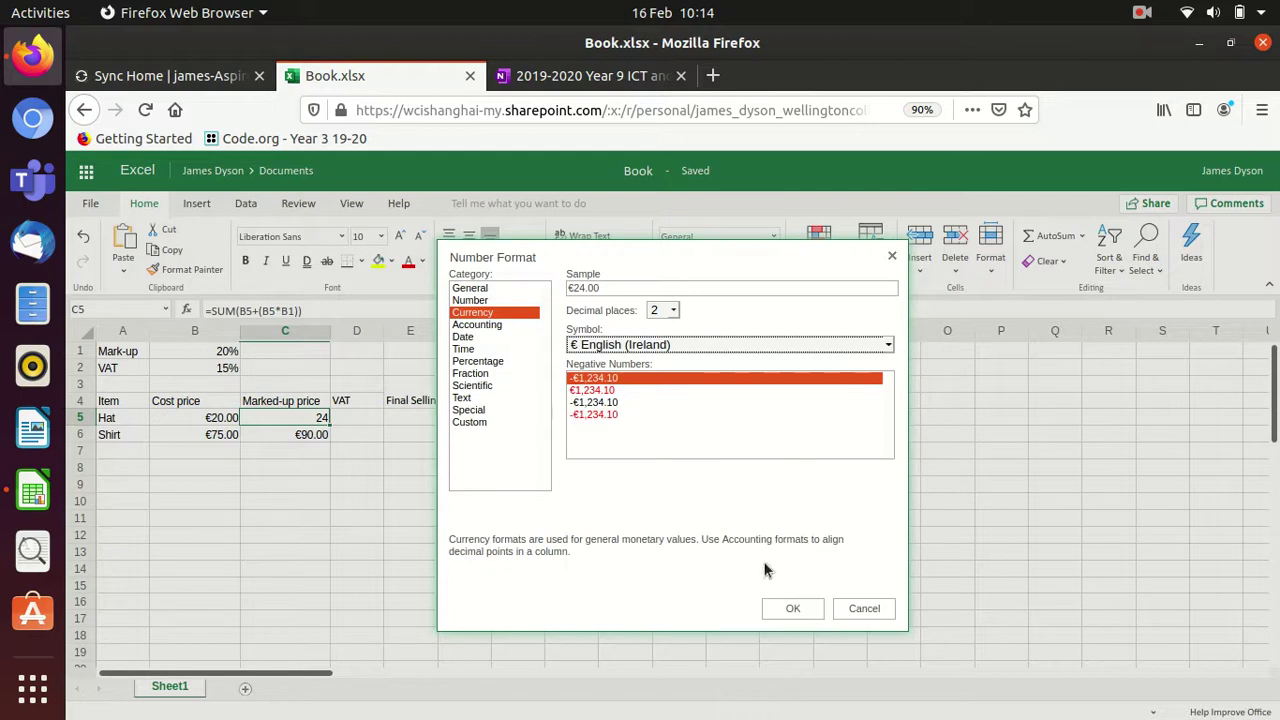
pyautogui.click(794, 612)
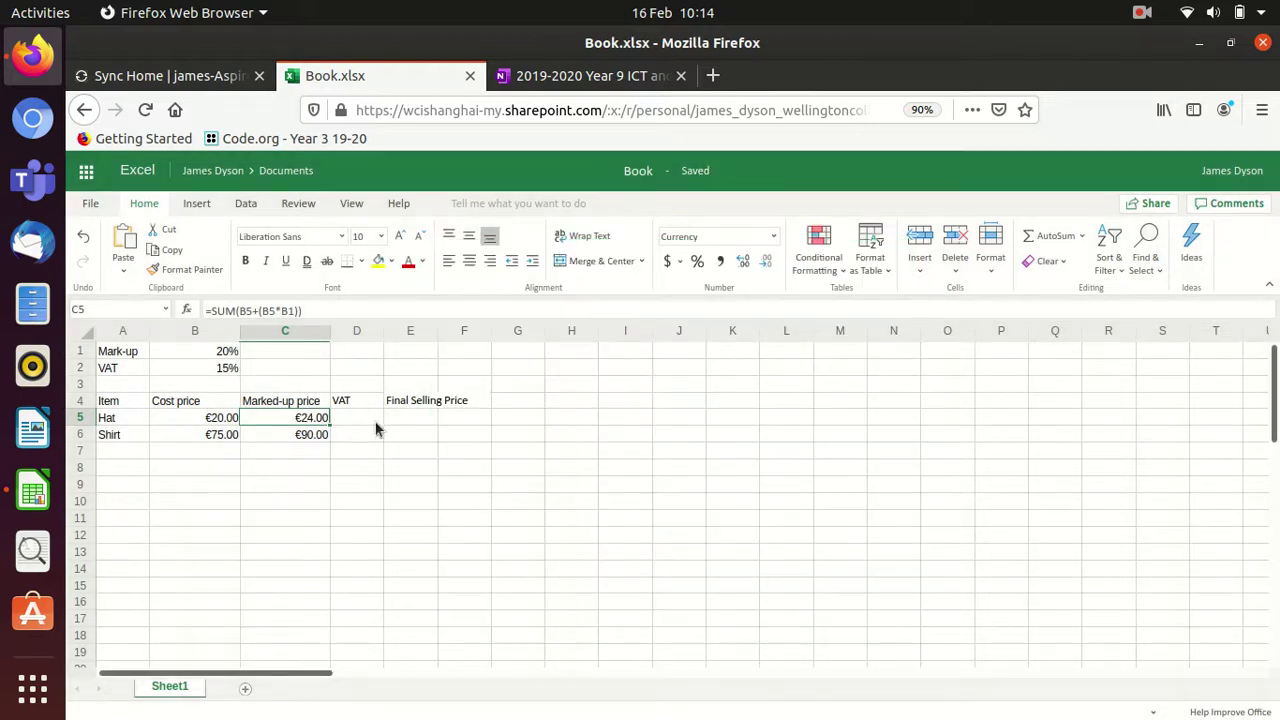
pyautogui.click(1143, 12)
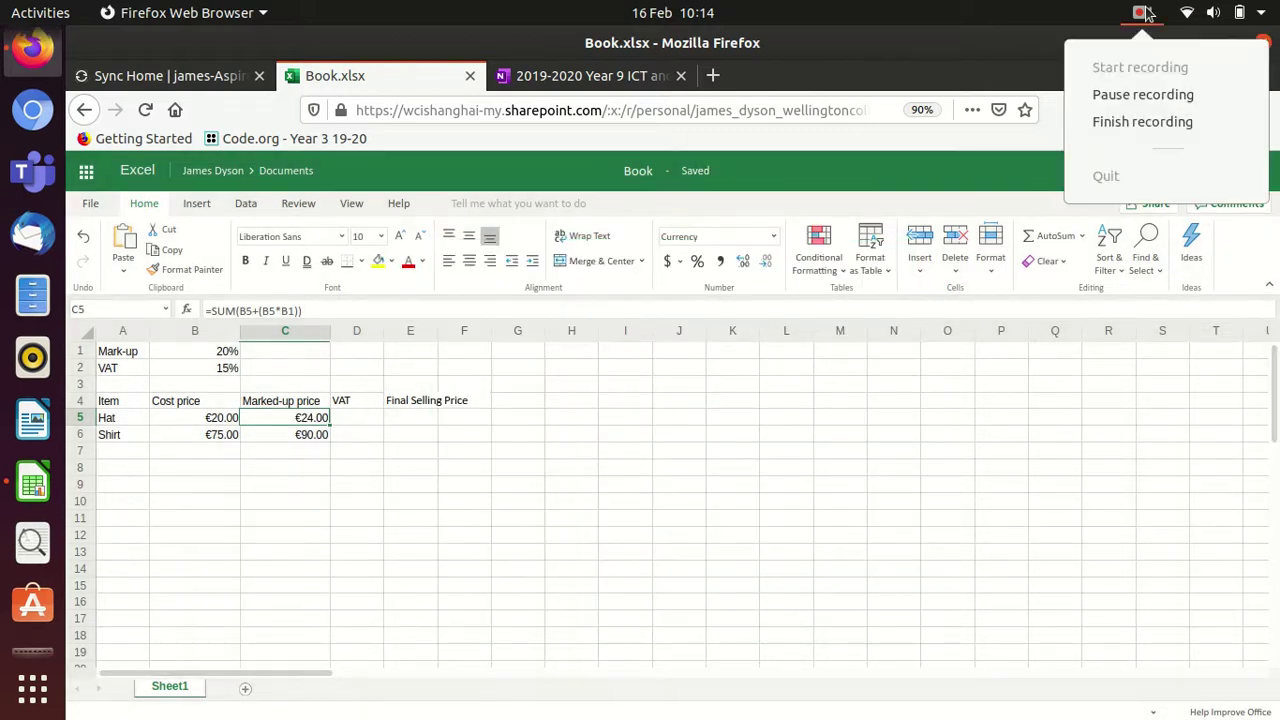